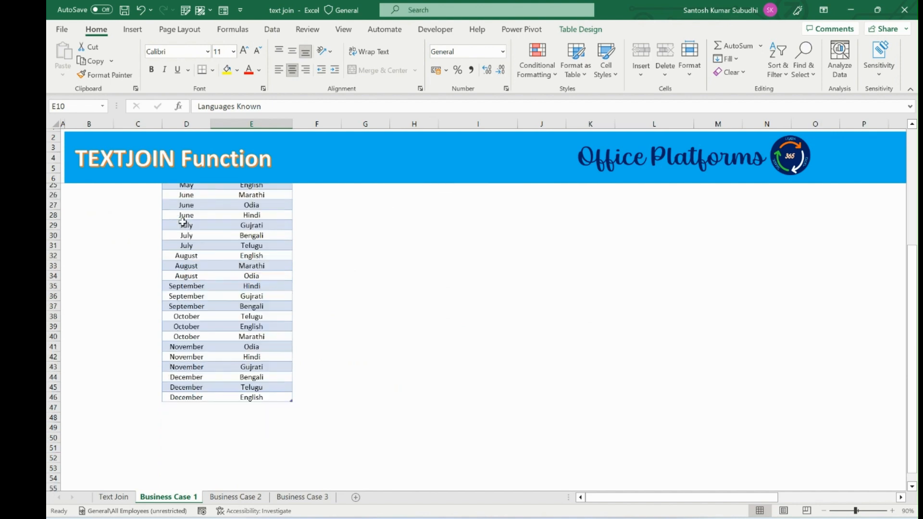
Step: Examine the source table of month names and languages alongside the sample result table of combined languages
scroll(307, 245, up, 7)
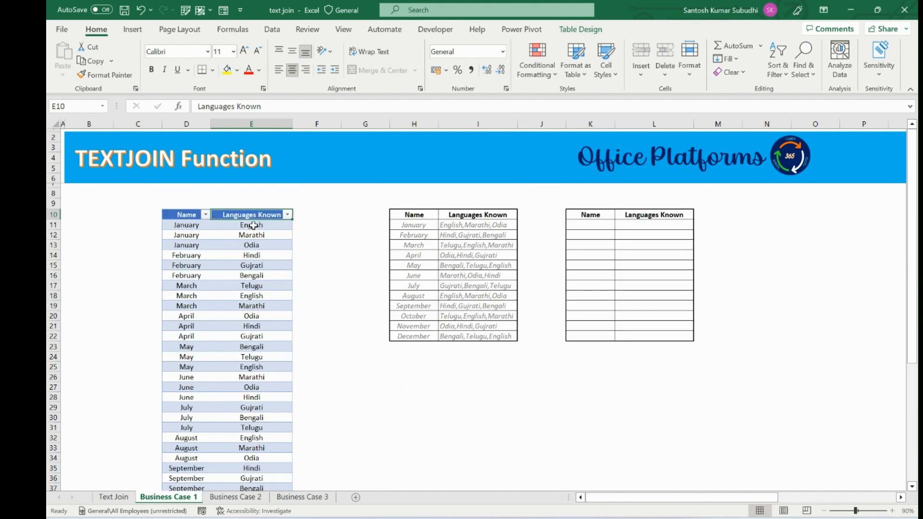
click(188, 226)
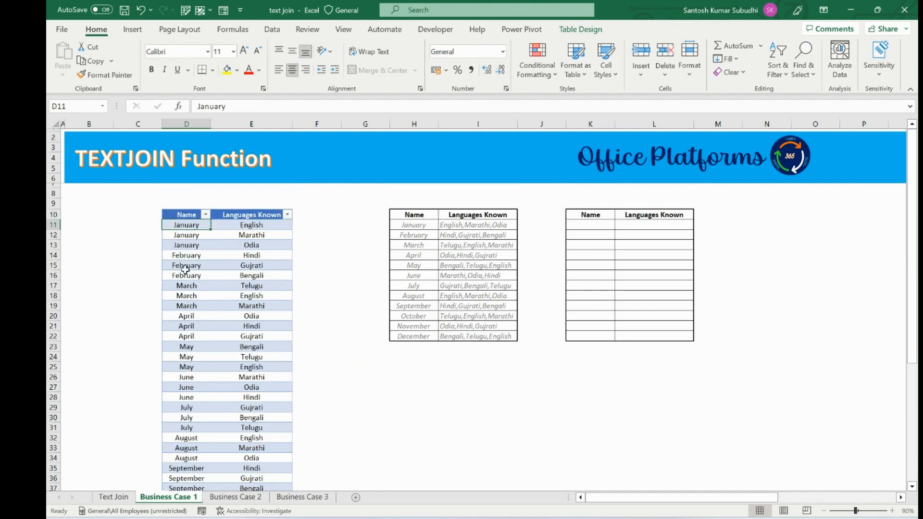
drag(192, 345, 193, 338)
click(252, 226)
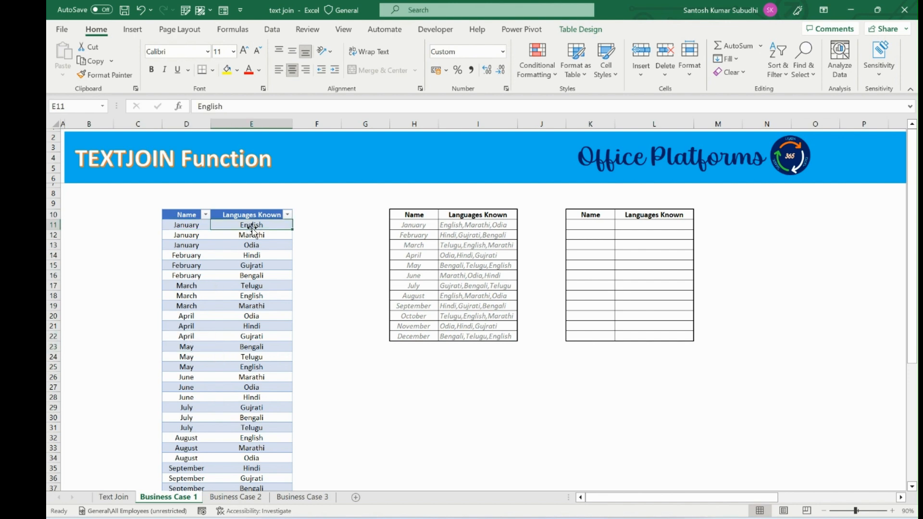
click(253, 244)
click(257, 225)
scroll(226, 246, down, 10)
scroll(227, 252, up, 10)
drag(413, 214, 476, 336)
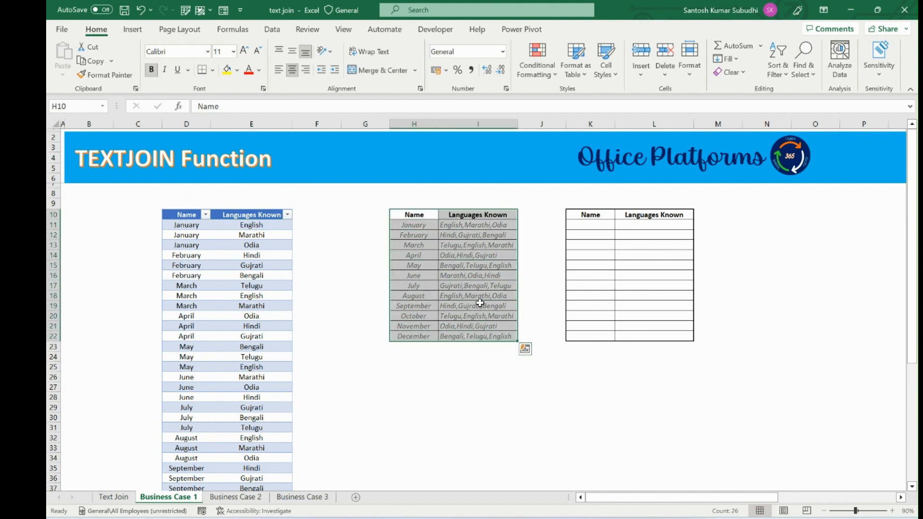
click(414, 216)
click(416, 225)
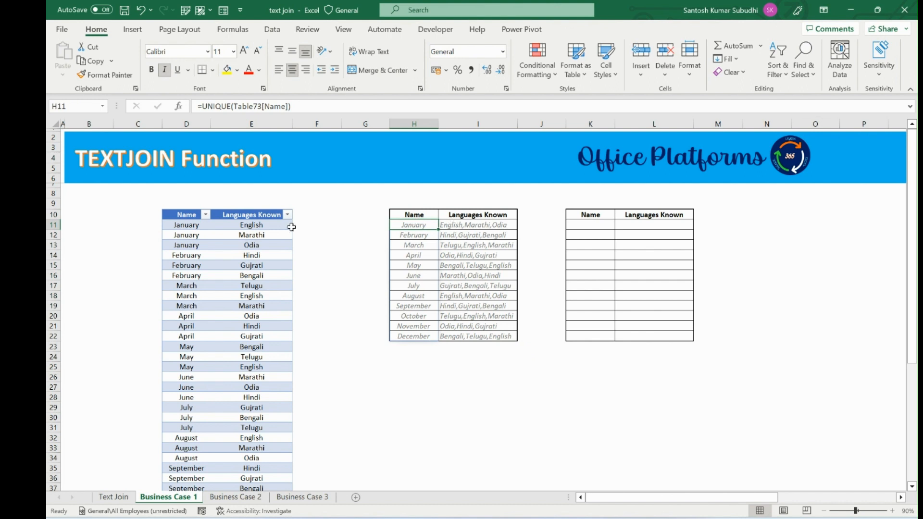
click(266, 246)
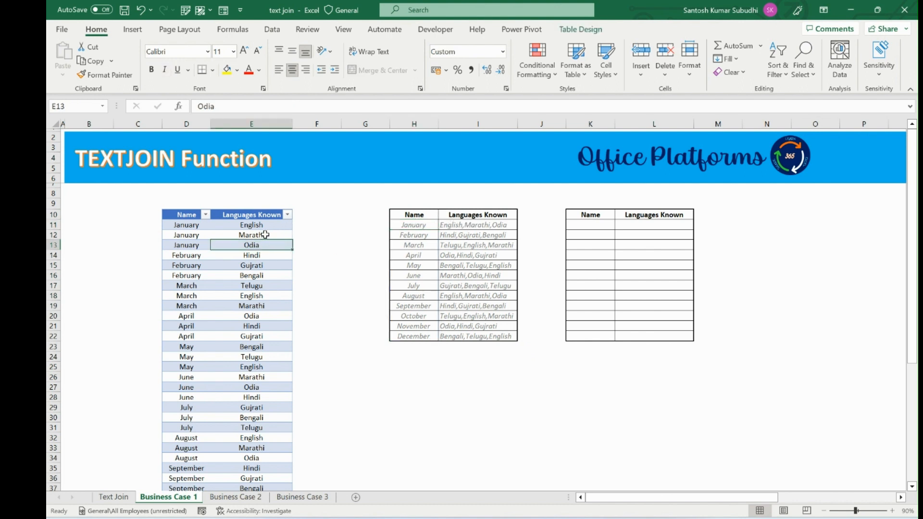
Step: Compare the January language rows in the source table with the sample combined results and the empty result table
mouse_move(265, 225)
mouse_down()
mouse_move(264, 255)
mouse_move(266, 239)
mouse_up()
click(425, 222)
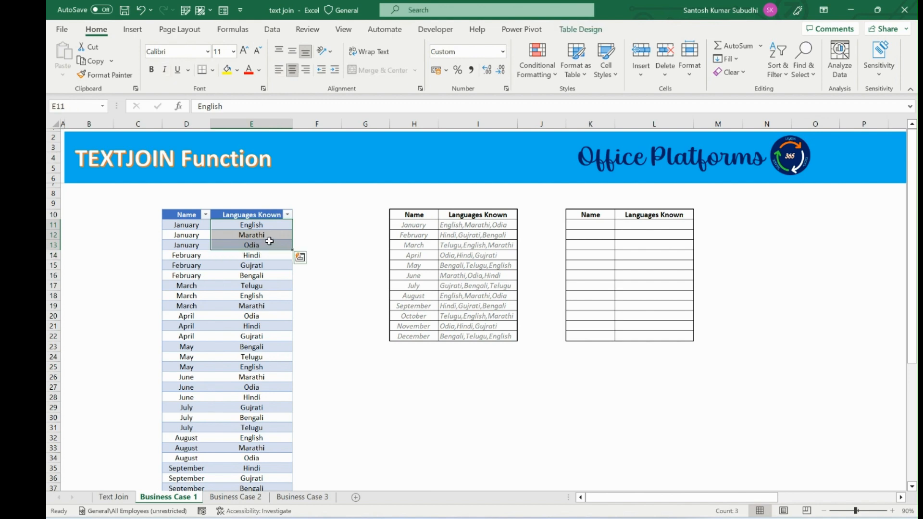
scroll(264, 241, down, 5)
scroll(264, 243, up, 2)
scroll(263, 244, up, 3)
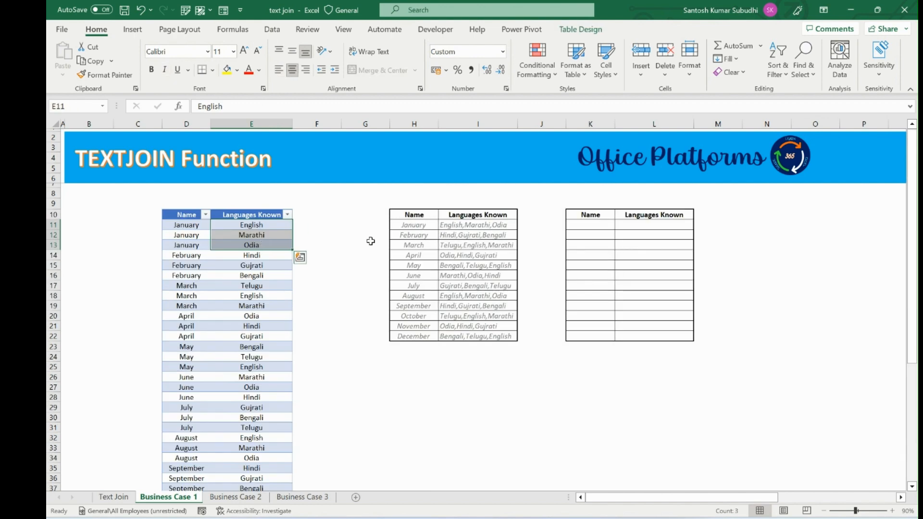
click(461, 225)
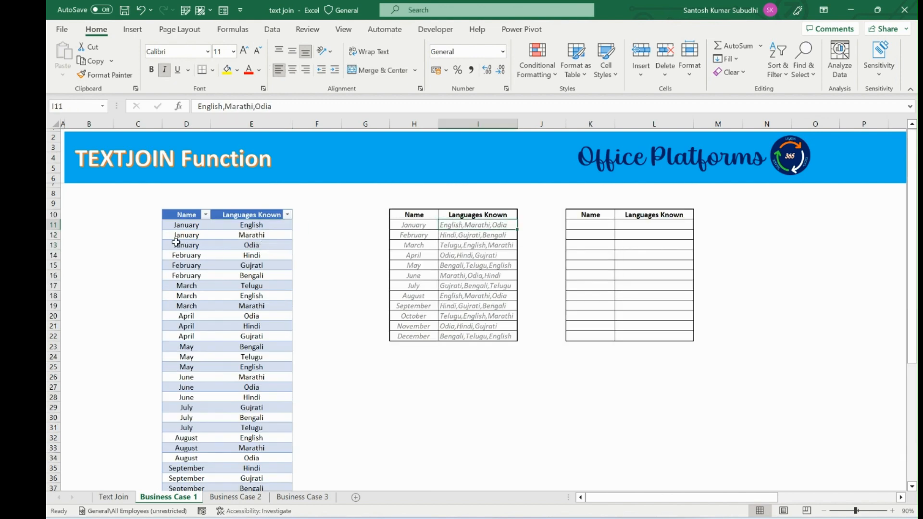
drag(188, 224, 188, 290)
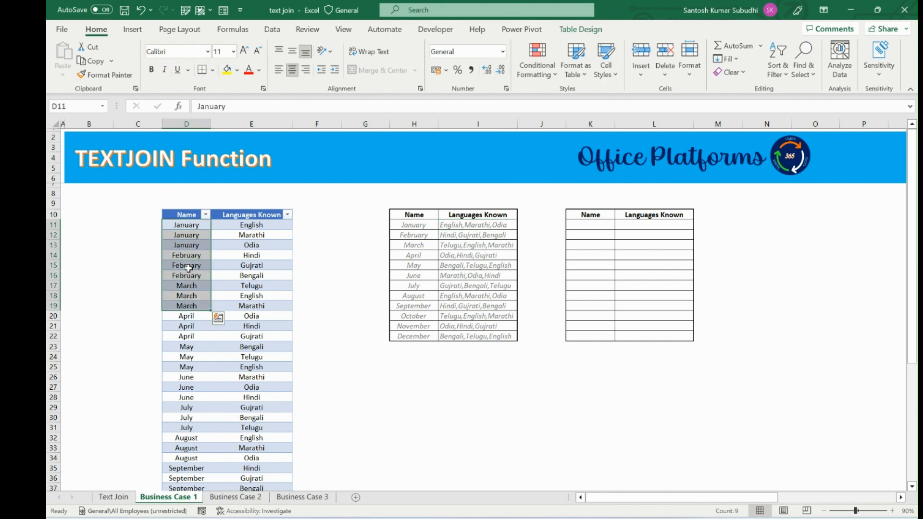
click(185, 357)
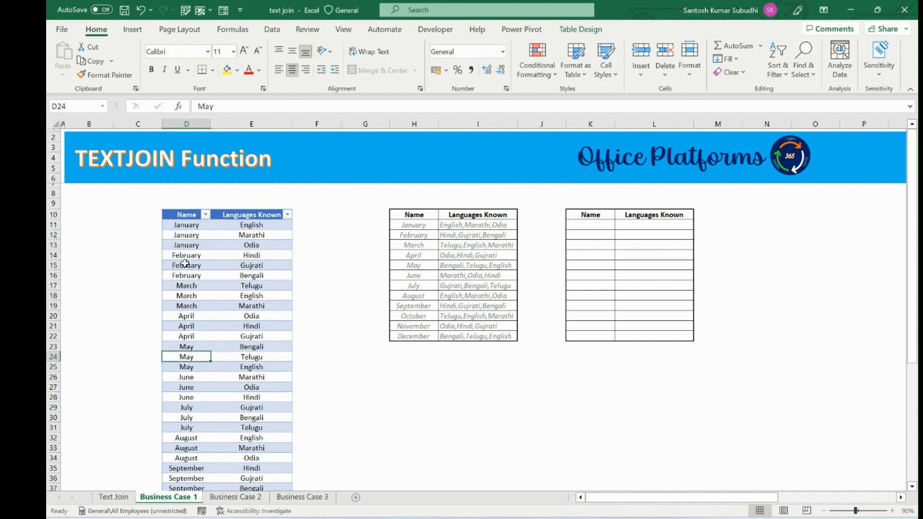
click(258, 238)
click(186, 237)
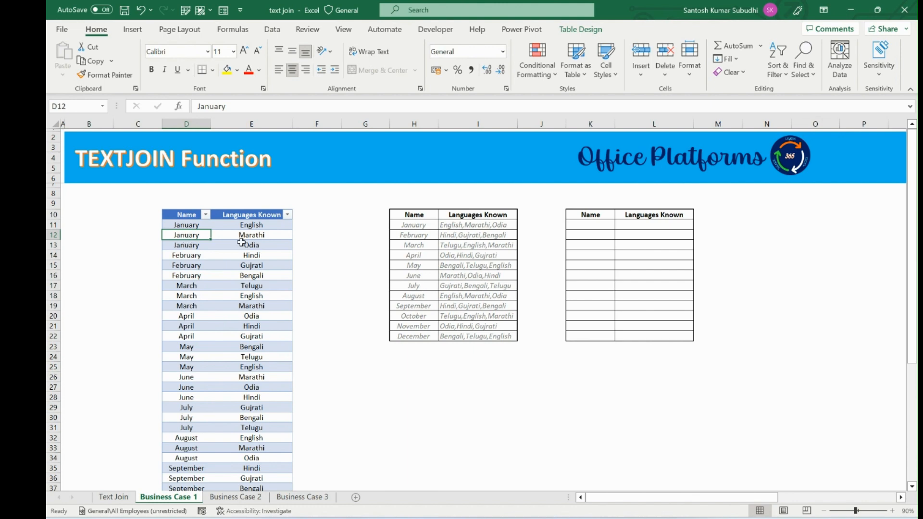
click(597, 224)
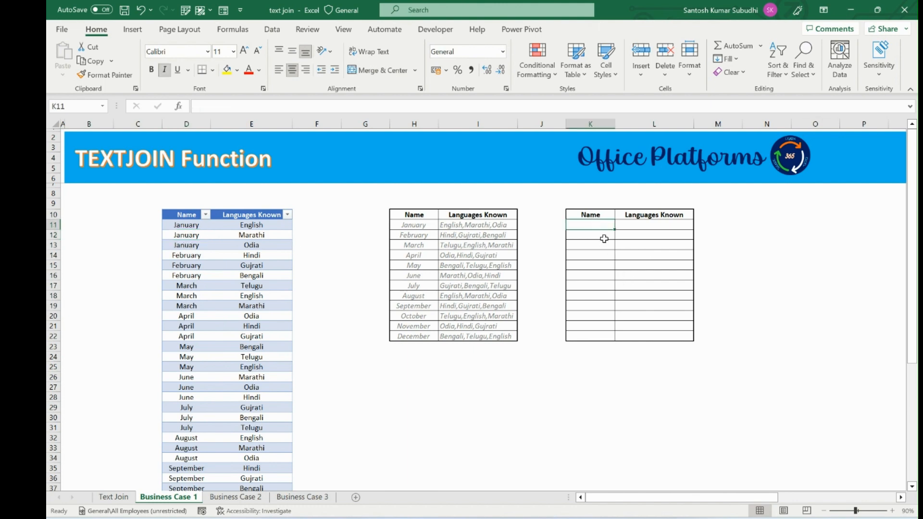
drag(412, 225, 481, 339)
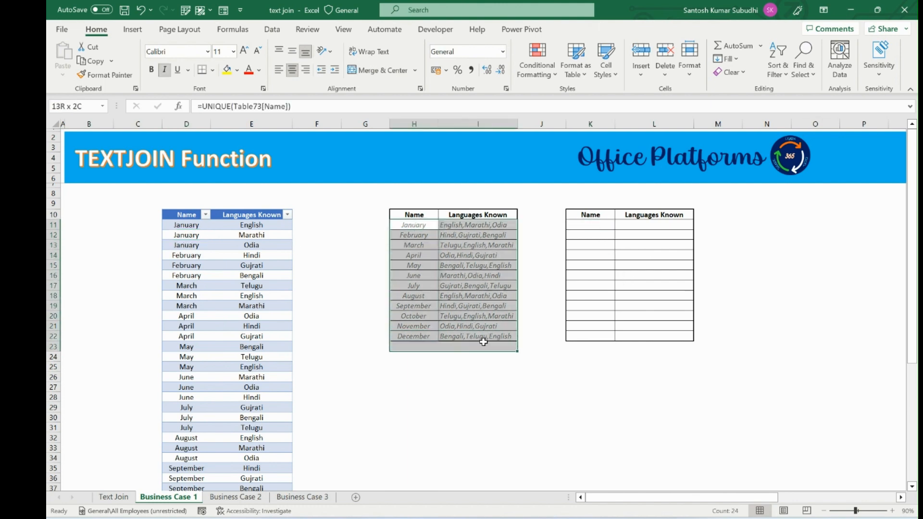
Step: Enter =UNICODE(Table73[Name]) in the first Name cell of the empty result table
click(598, 224)
text(=uns)
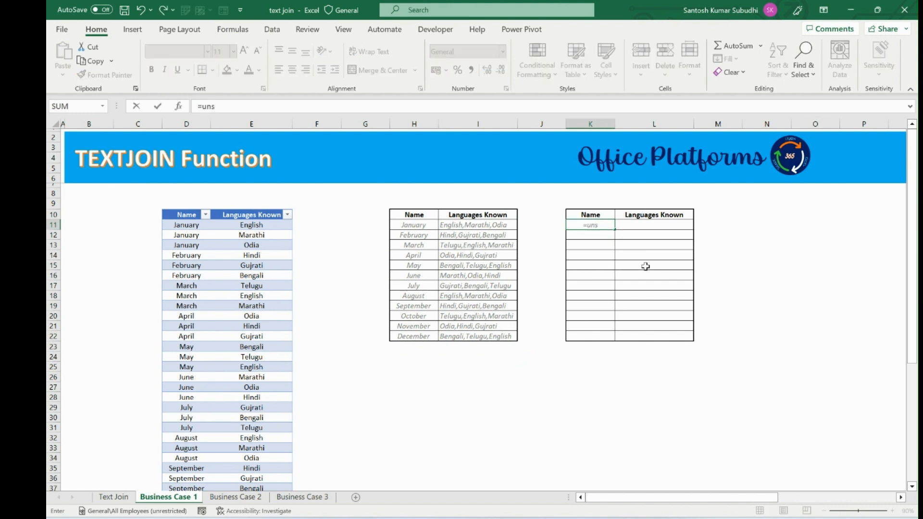
key(BackSpace)
key(Down)
key(Tab)
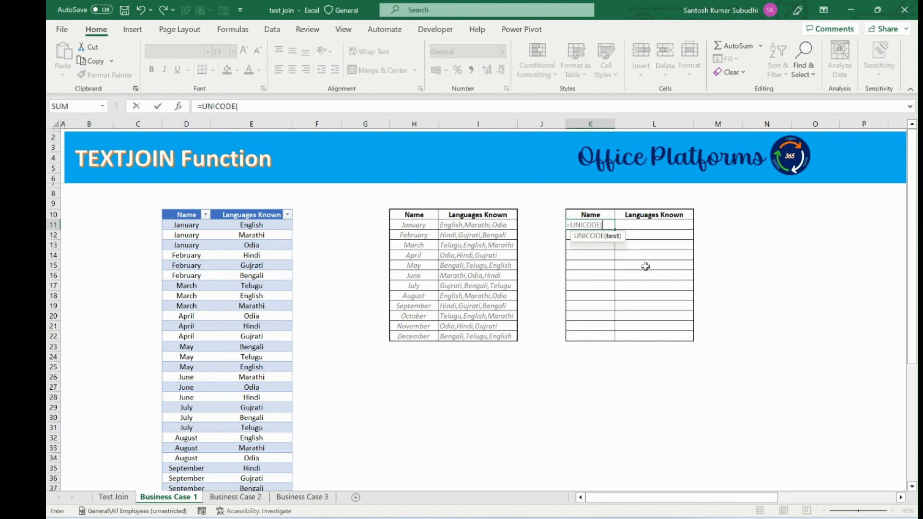
click(199, 225)
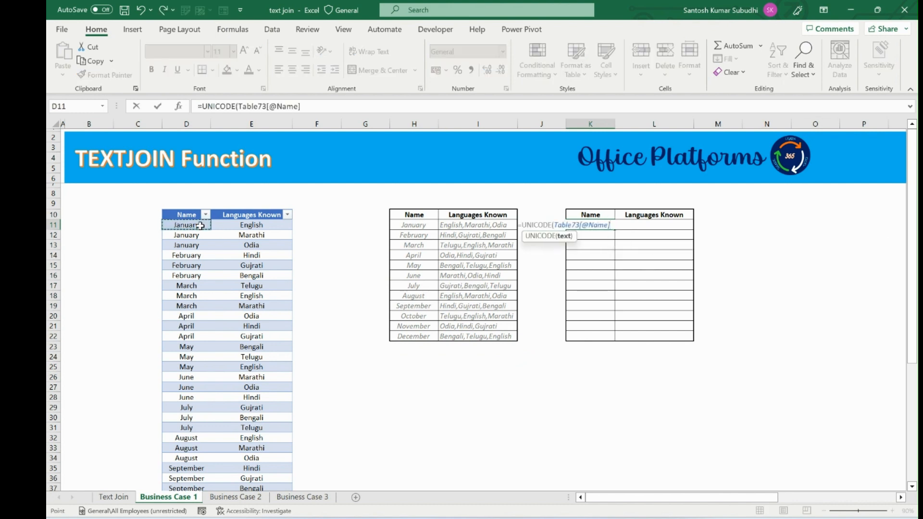
key(ctrl+shift+Down)
text())
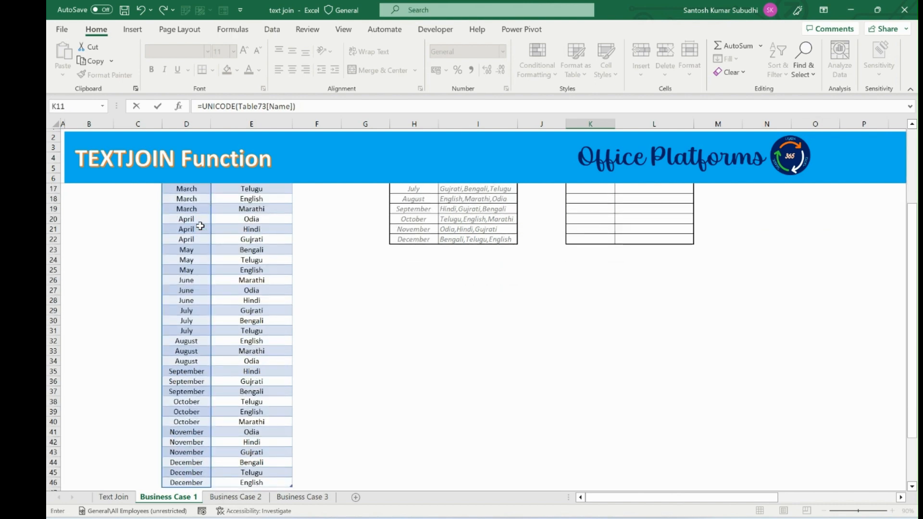
scroll(183, 230, up, 4)
scroll(179, 245, down, 7)
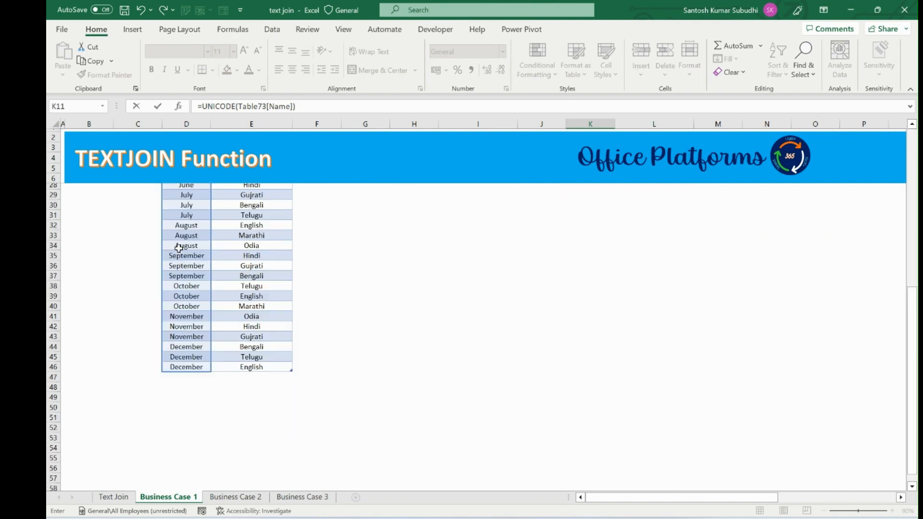
scroll(179, 247, up, 7)
key(Return)
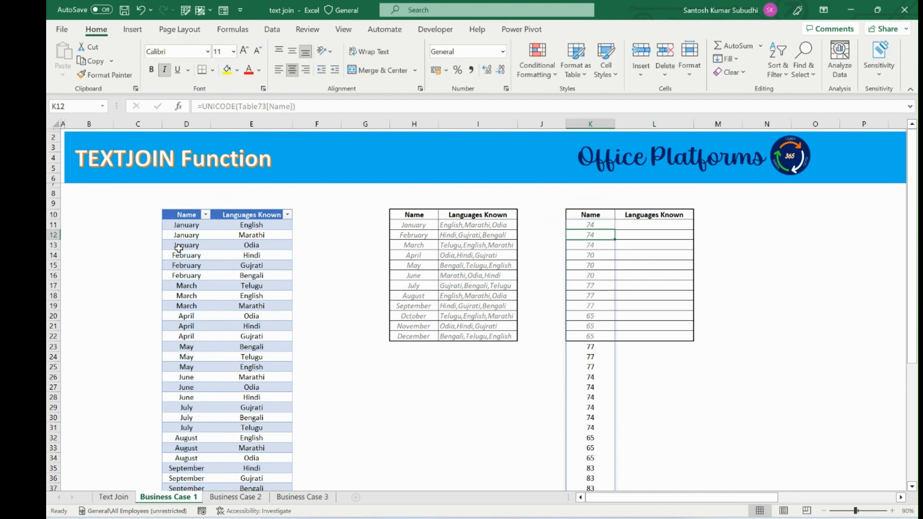
Step: Replace it with =UNIQUE(Table73[Name]) in K11 to list each month once
click(602, 225)
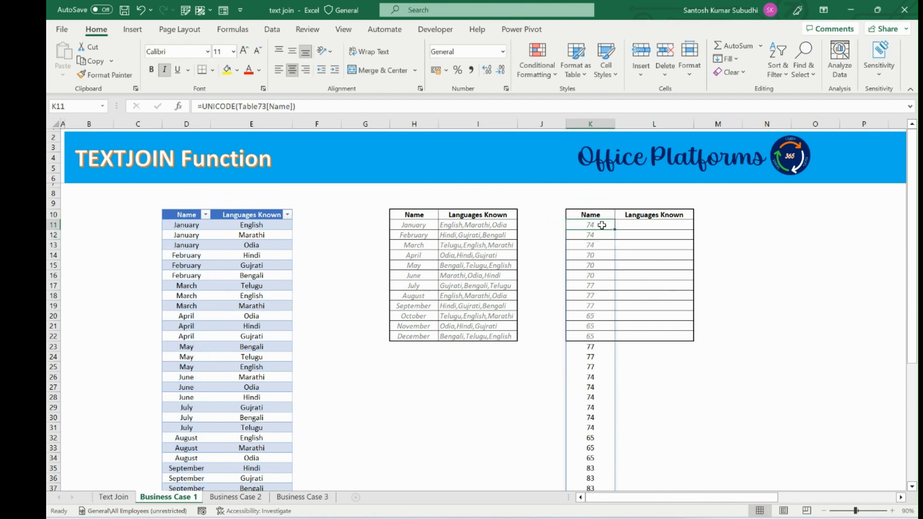
text(=uni)
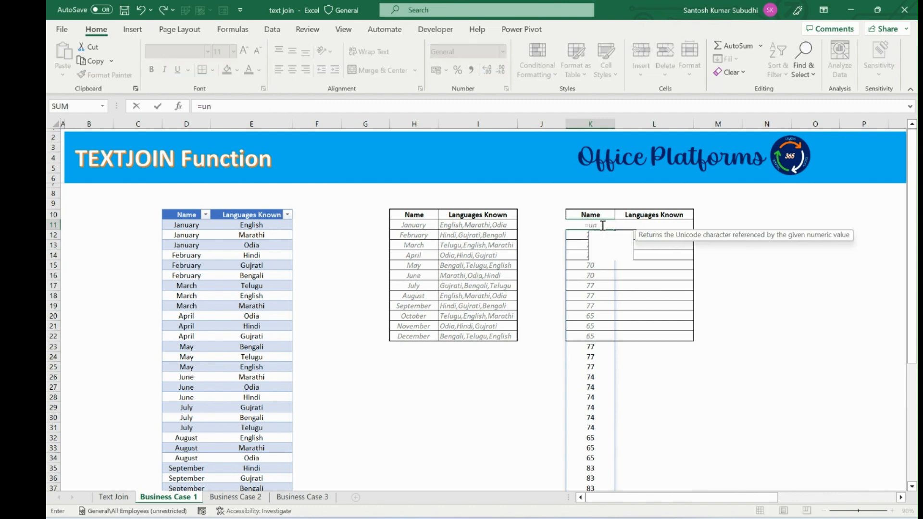
key(Down)
key(Down)
key(Tab)
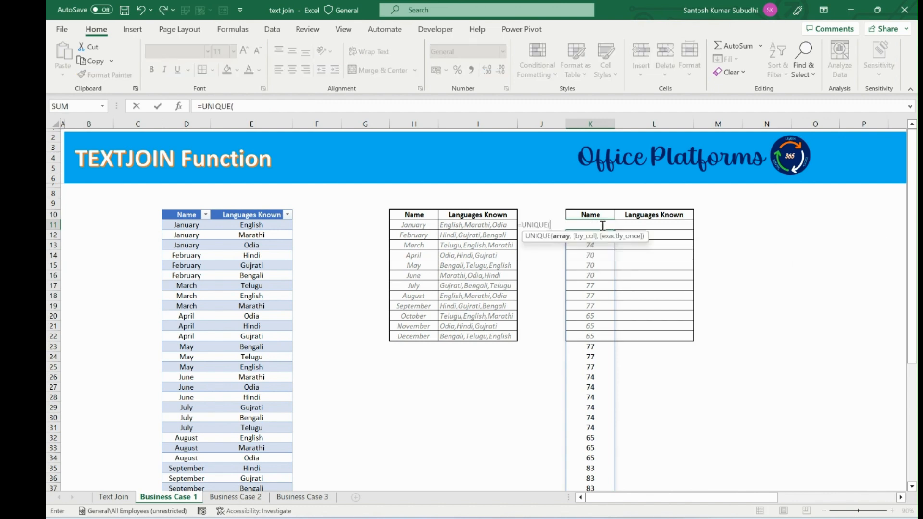
click(194, 217)
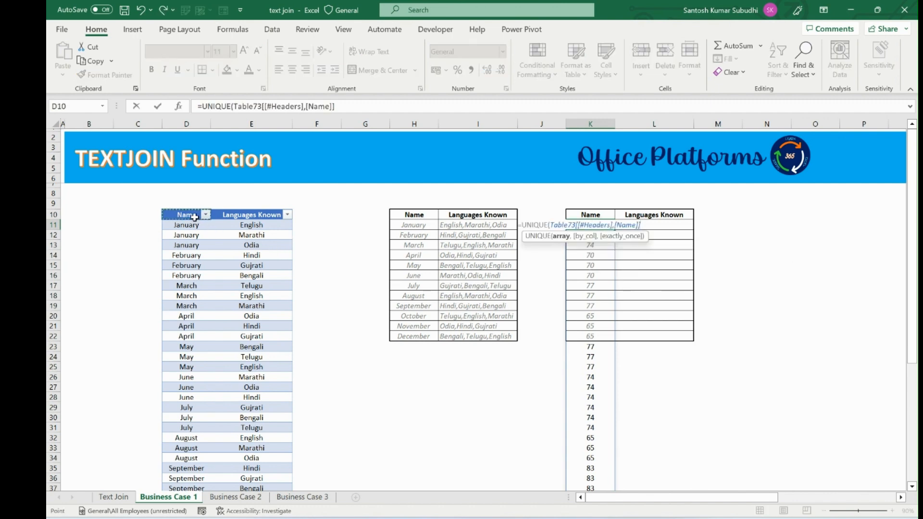
key(Down)
key(ctrl+shift+Down)
key(Return)
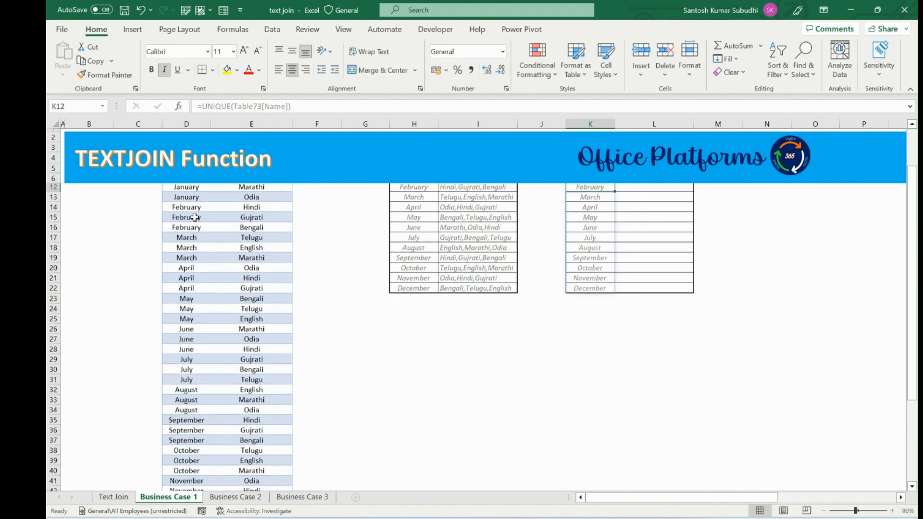
scroll(194, 217, up, 2)
click(582, 222)
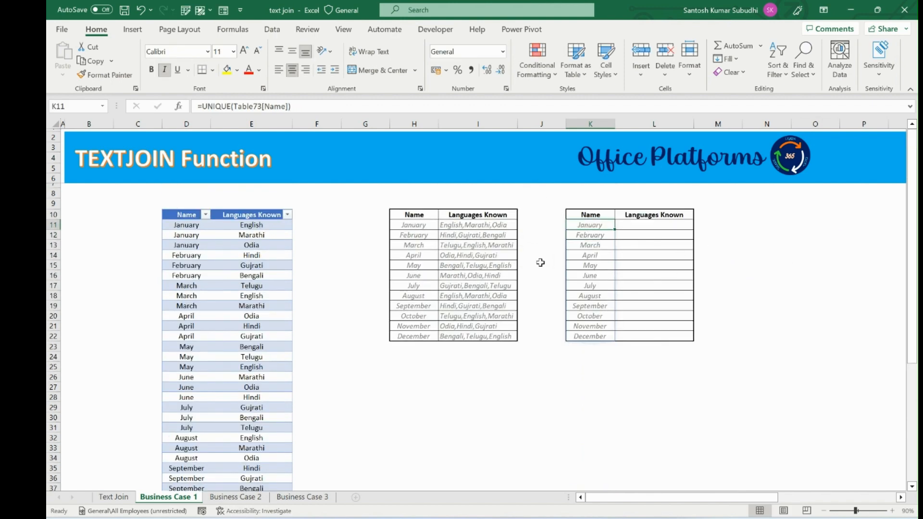
scroll(181, 404, down, 9)
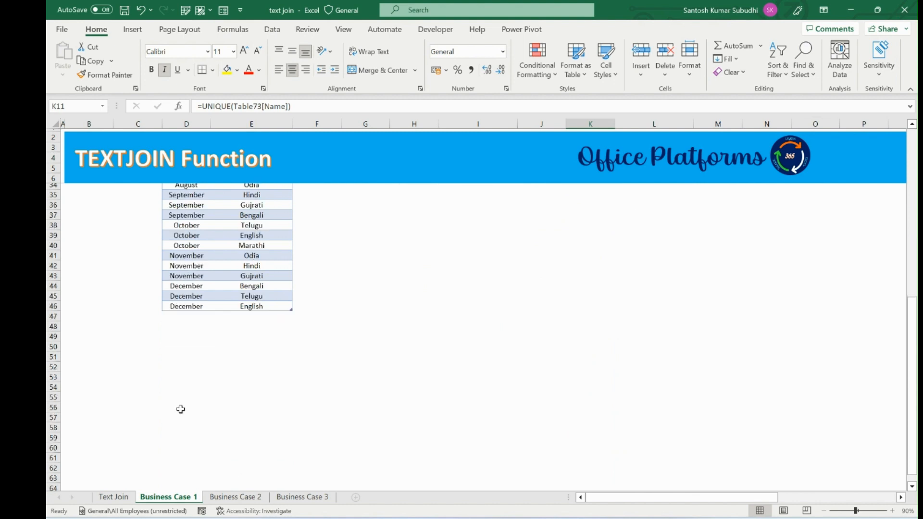
scroll(181, 408, up, 9)
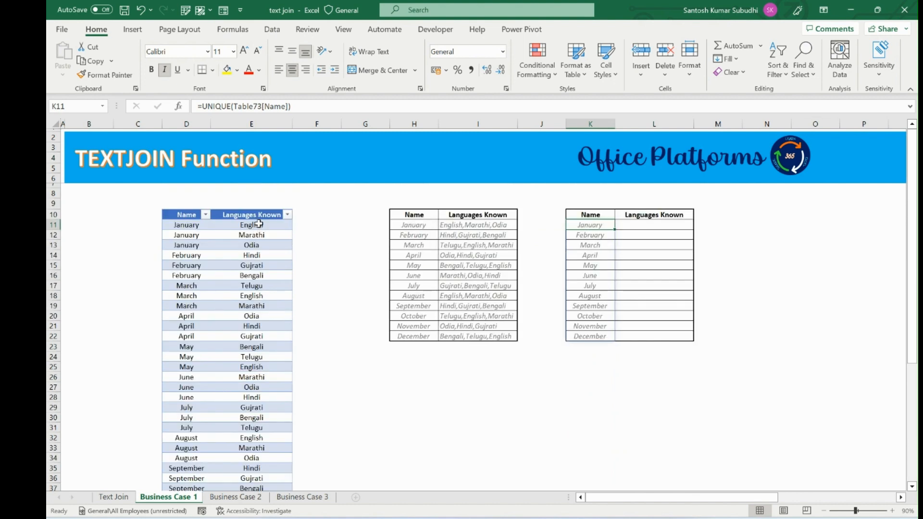
Step: In L11, enter an IF formula returning Table73[Languages Known] where K11 equals Table73[Name], otherwise an empty string
drag(258, 223, 258, 240)
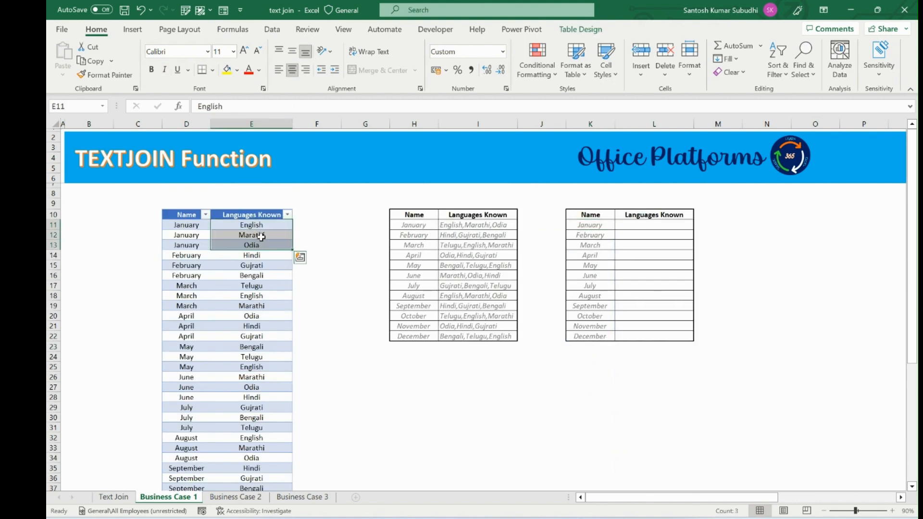
click(653, 224)
text(=)
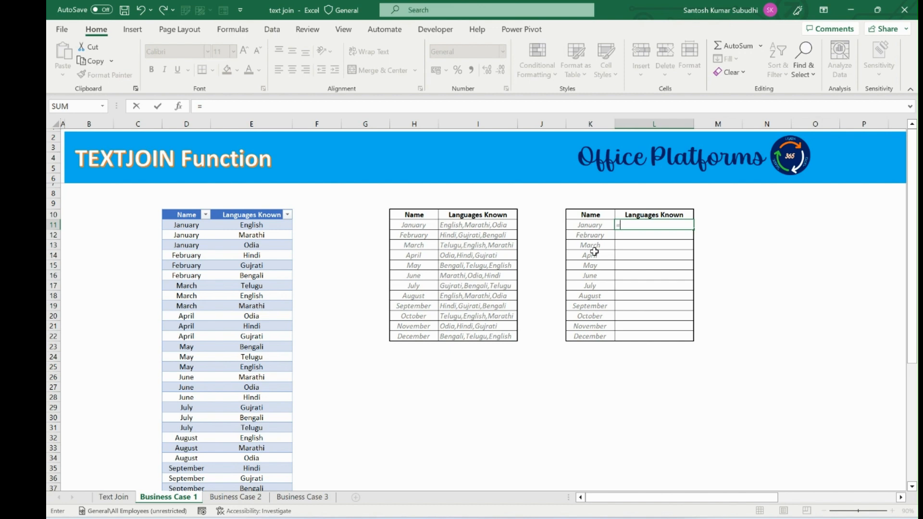
text(IF()
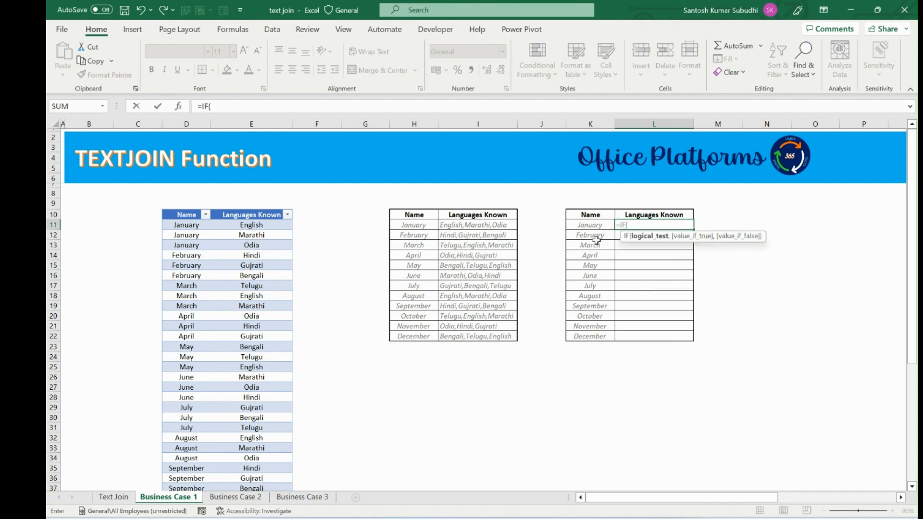
click(596, 226)
text(=)
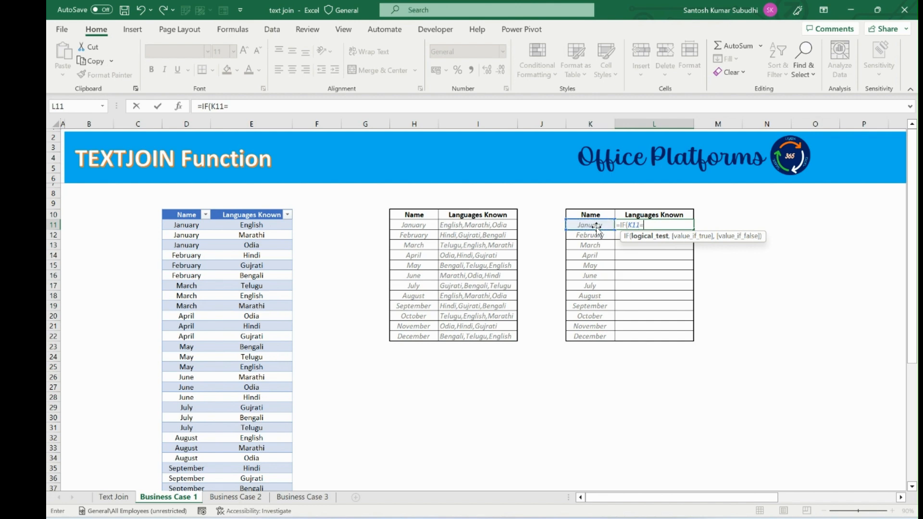
click(194, 225)
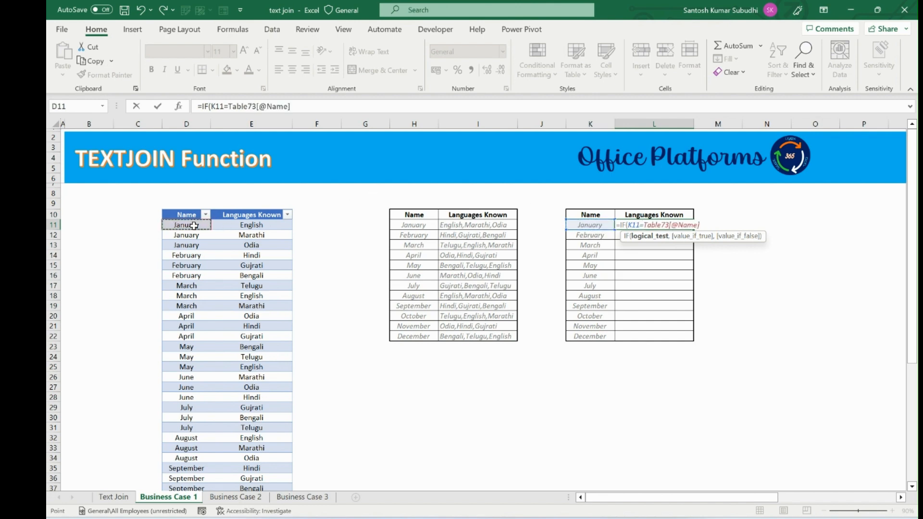
key(ctrl+shift+Down)
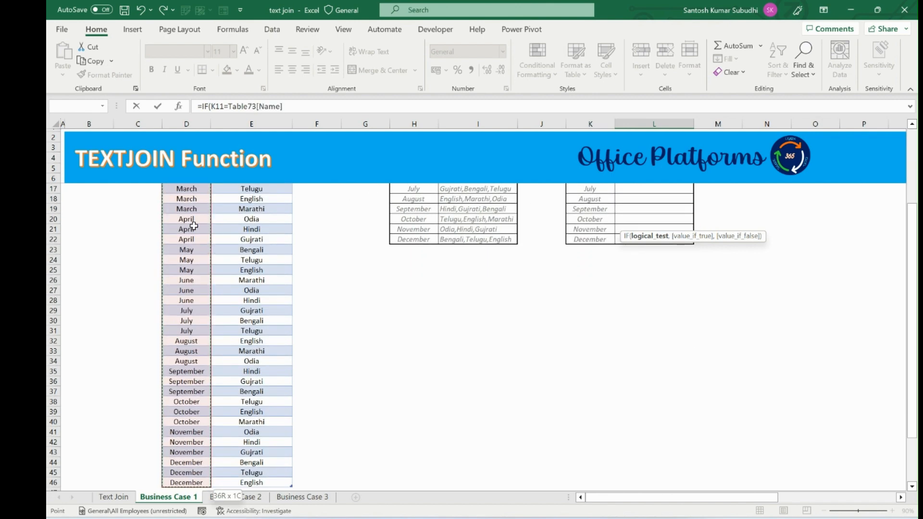
text(,)
scroll(217, 227, up, 3)
click(241, 227)
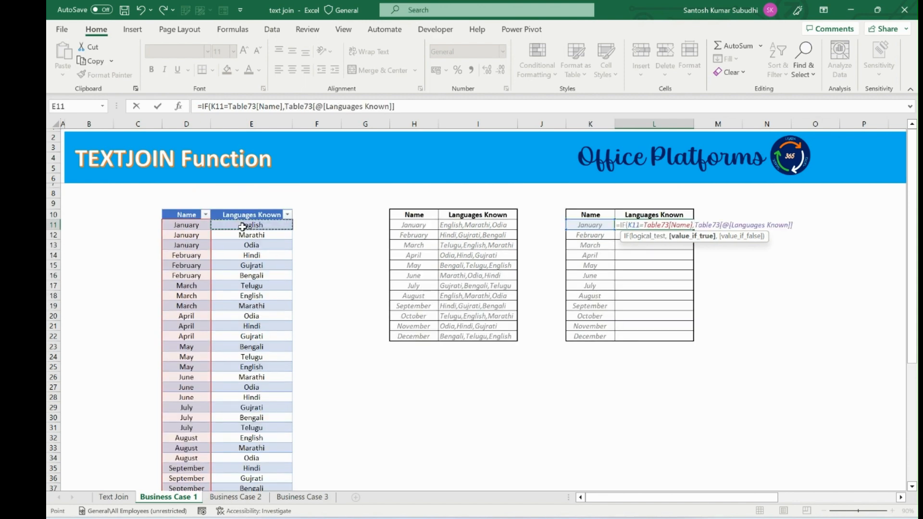
key(ctrl+shift+Down)
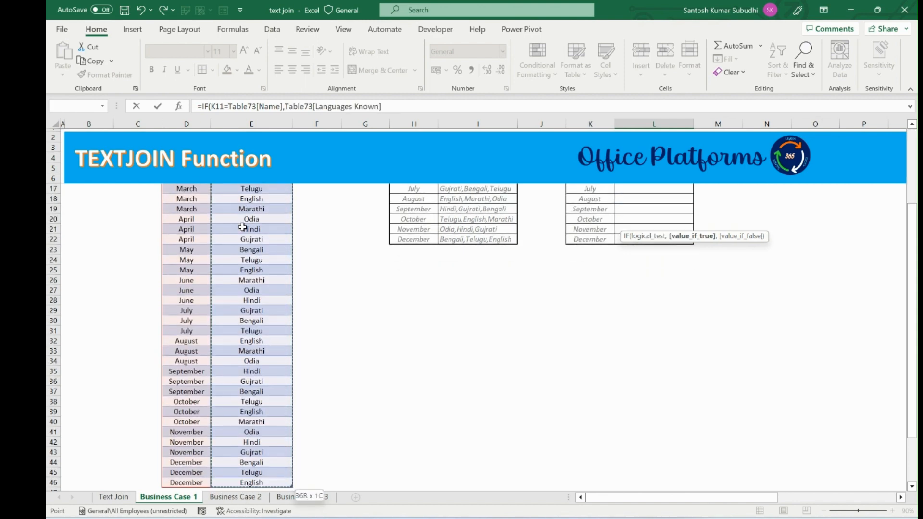
text(,)
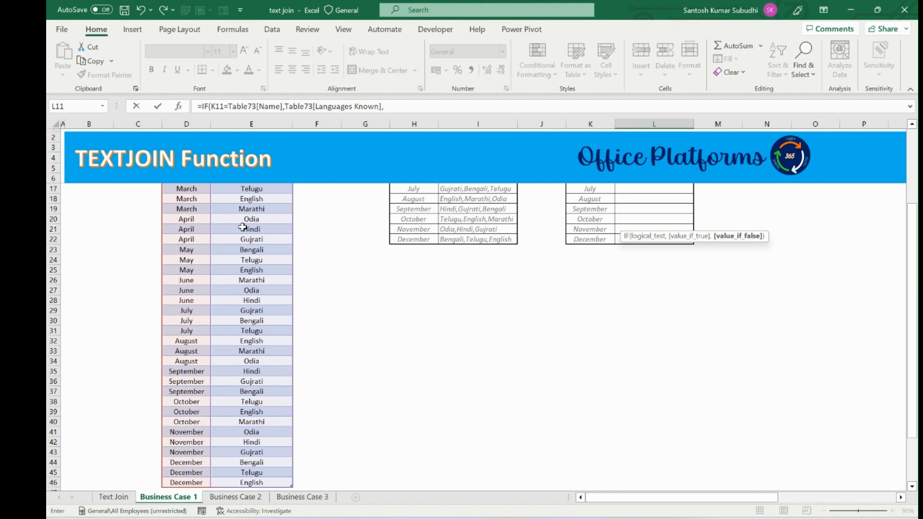
text(""))
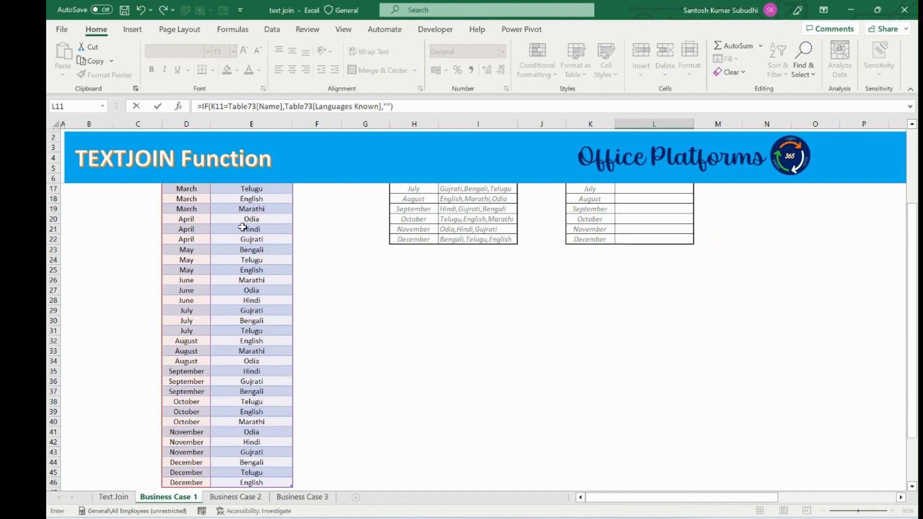
Step: Wrap the IF formula in TEXTJOIN with a comma delimiter and TRUE to ignore empties, then confirm it
scroll(243, 227, up, 3)
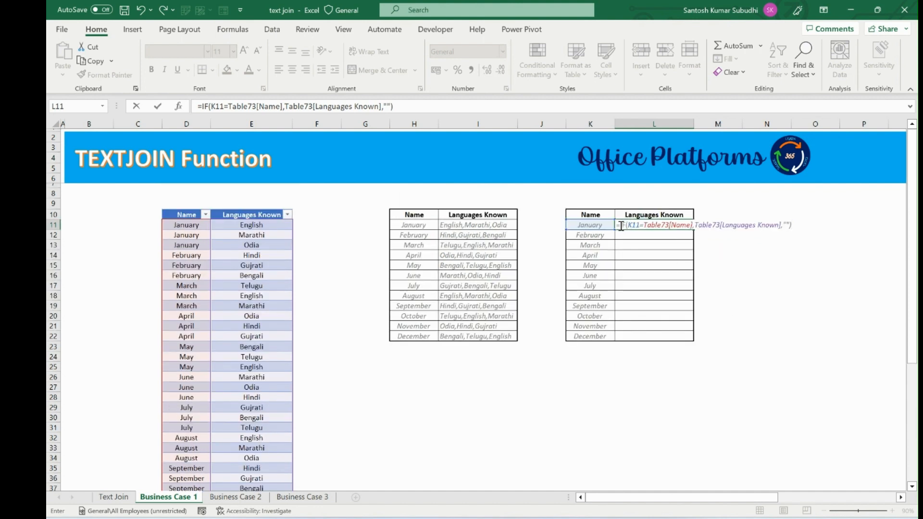
drag(621, 226, 797, 225)
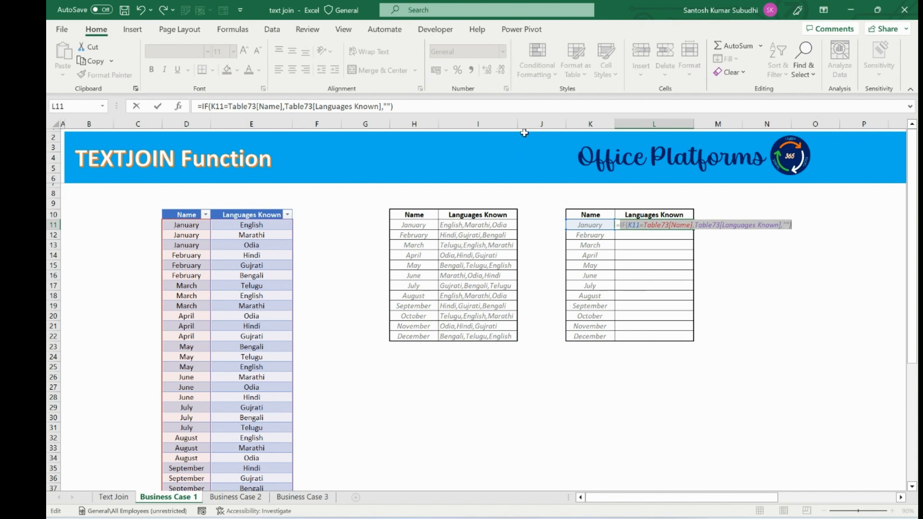
click(201, 106)
text(texjo)
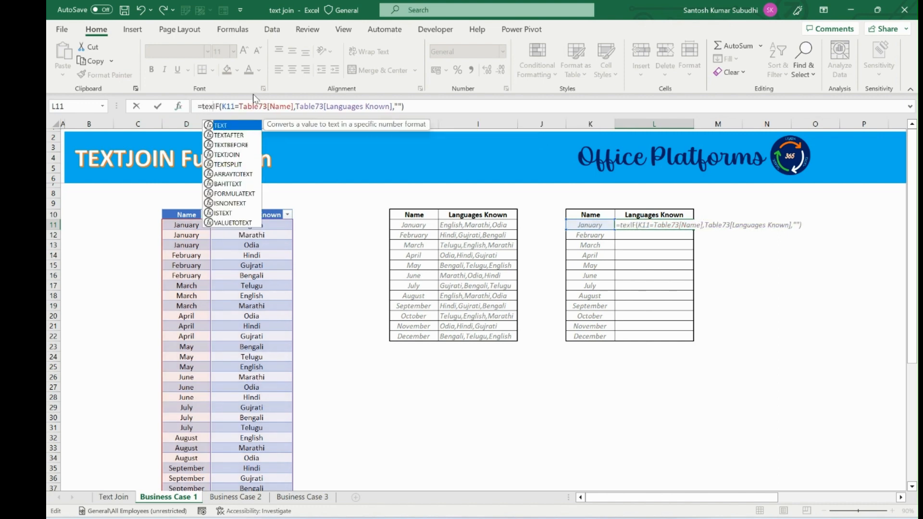
key(BackSpace)
key(BackSpace)
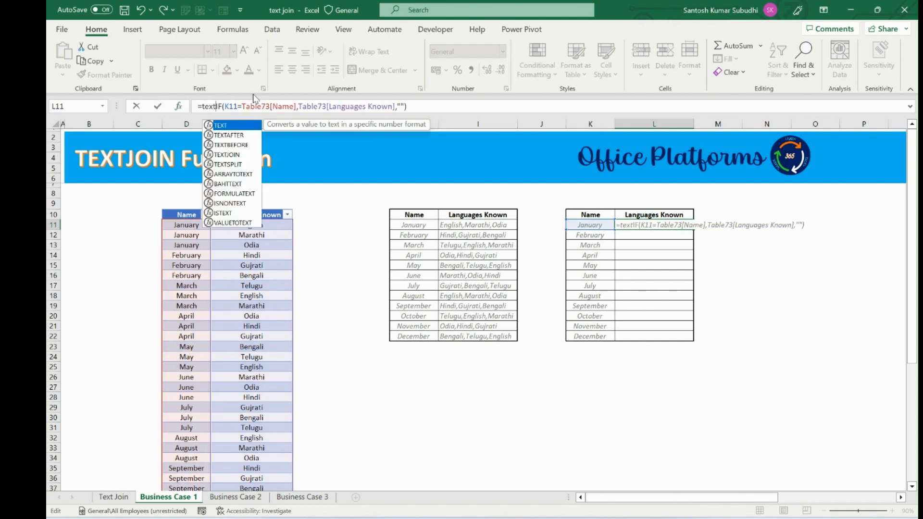
text(tjo)
key(Tab)
text(",)
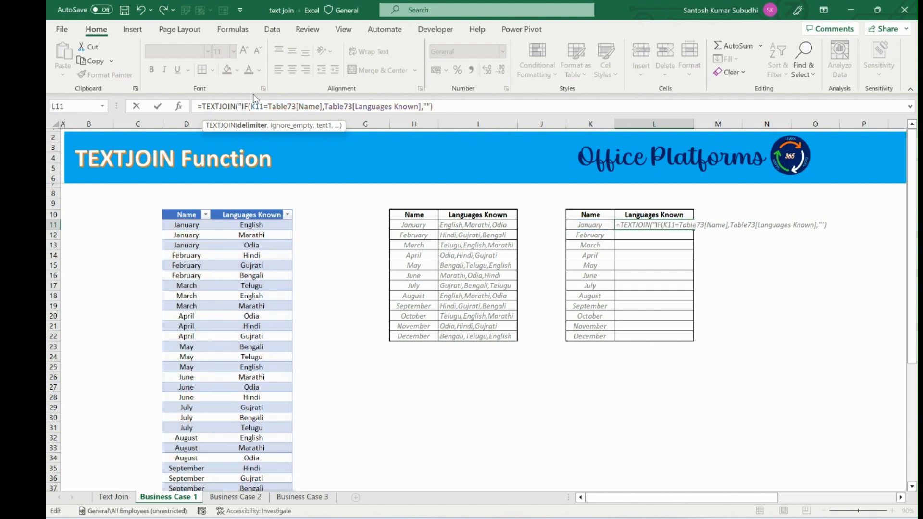
text(",)
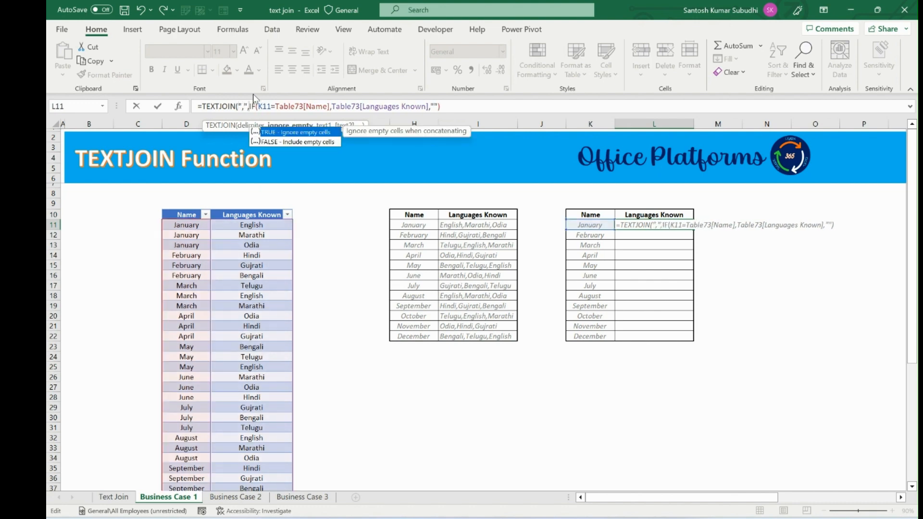
key(Tab)
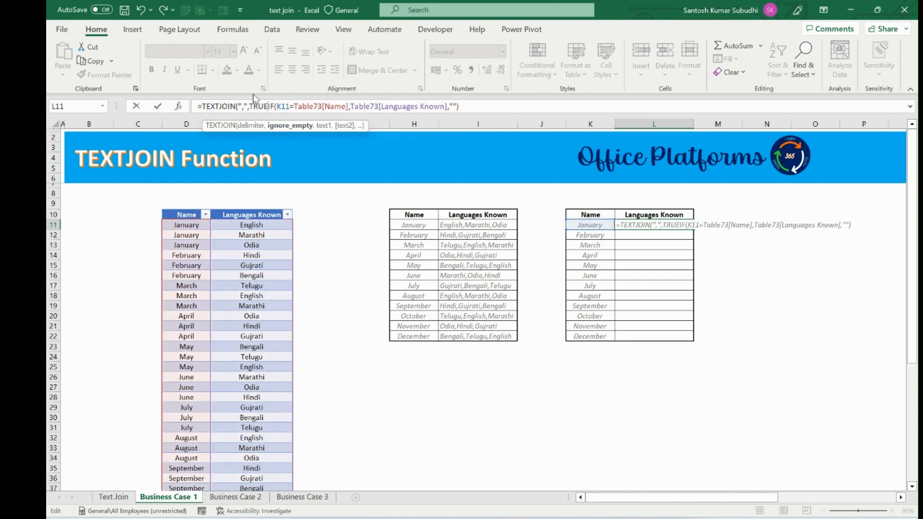
text(,"")
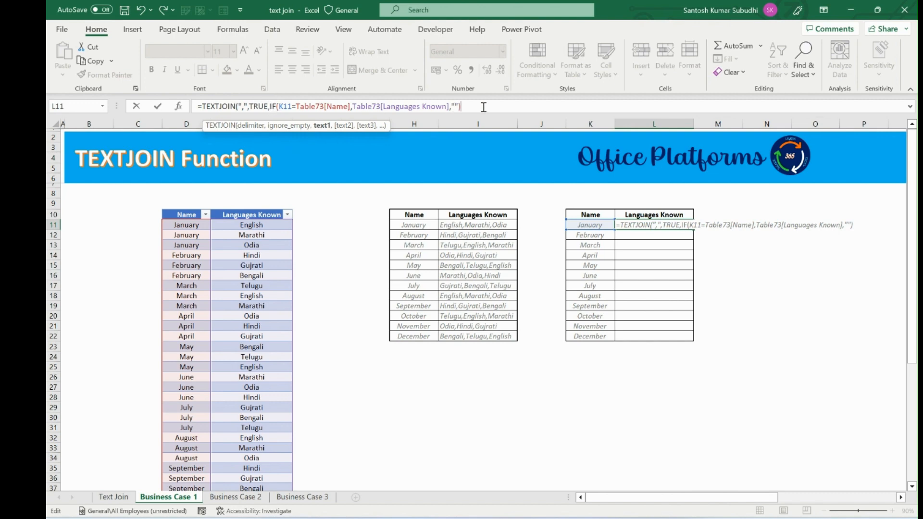
text())
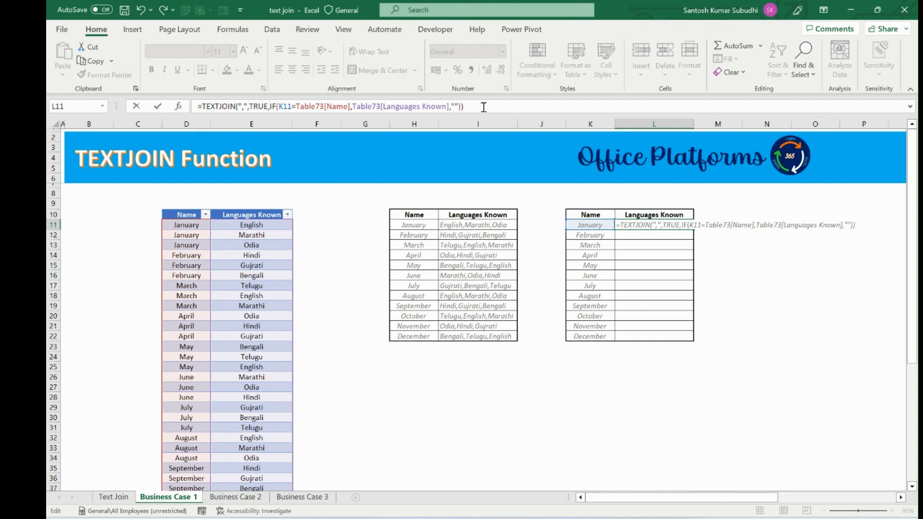
key(Return)
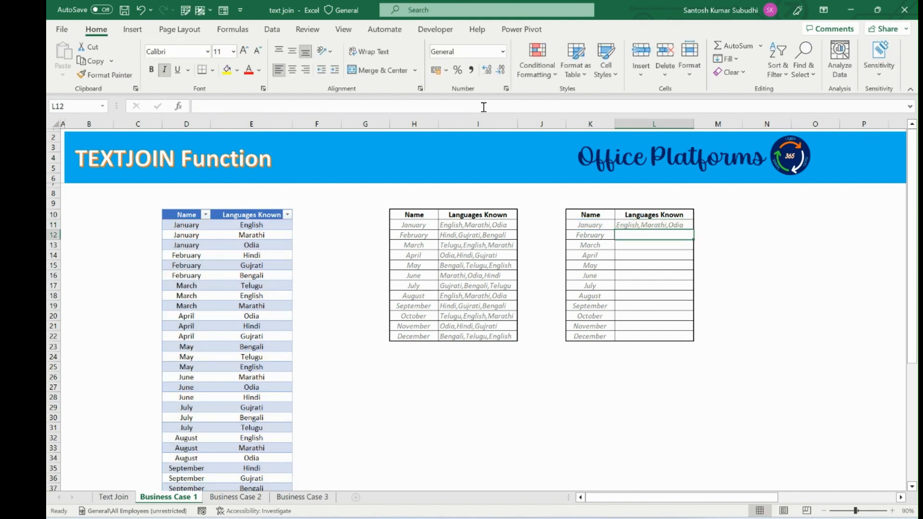
Step: Fill the TEXTJOIN formula into L11:L22 so every month gets its combined languages
key(Up)
key(Left)
key(ctrl+Down)
key(Right)
key(ctrl+shift+Up)
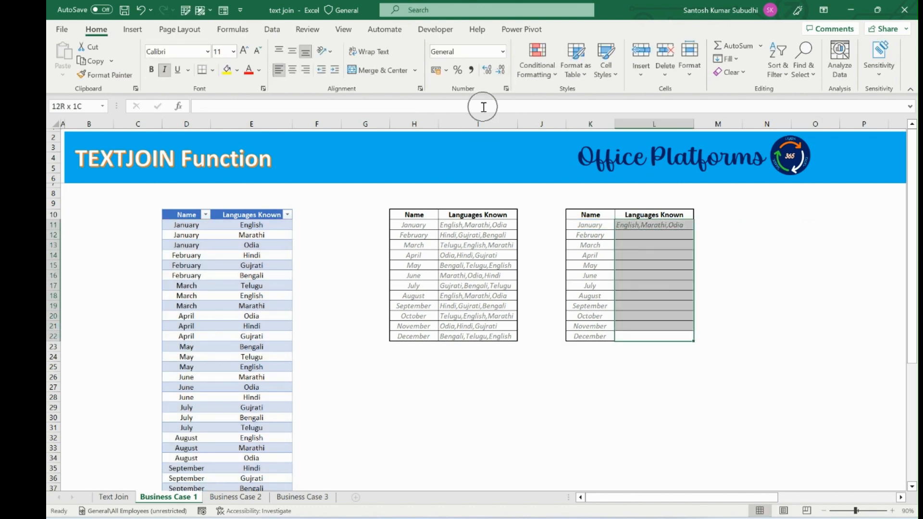
key(Return)
key(F2)
key(ctrl+Return)
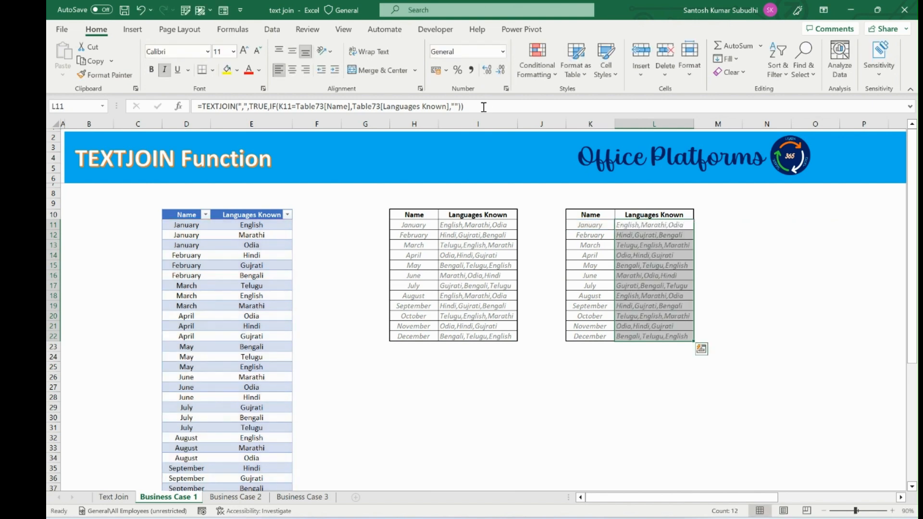
key(ctrl+q)
key(Escape)
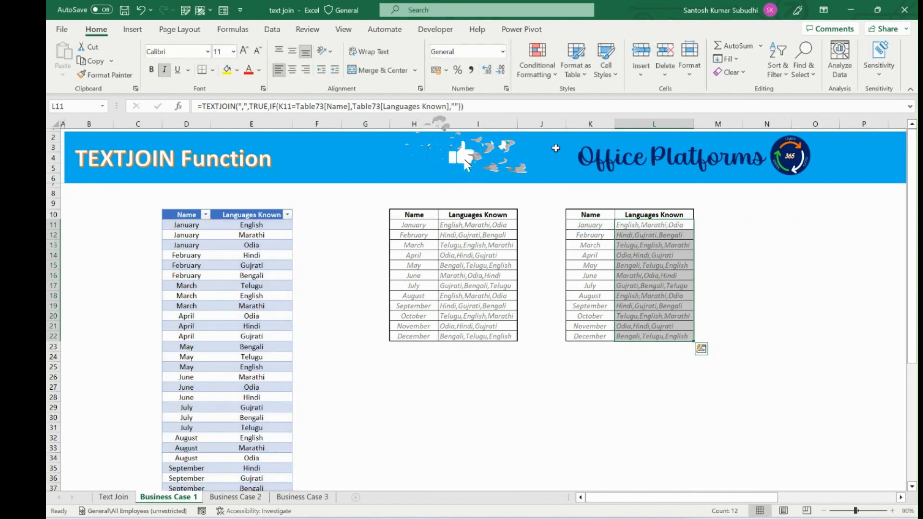
Step: Add a new source row with 2022 as the name and spanish as the language
click(210, 357)
key(ctrl+Down)
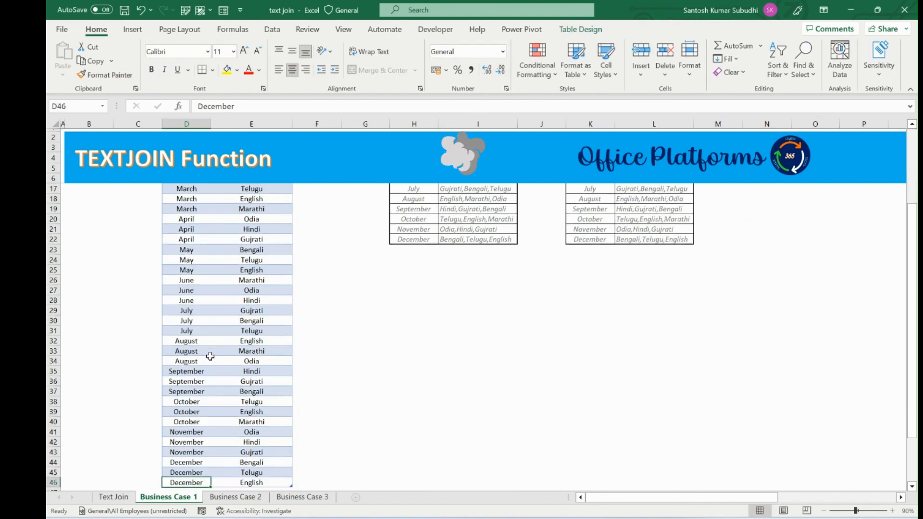
key(Down)
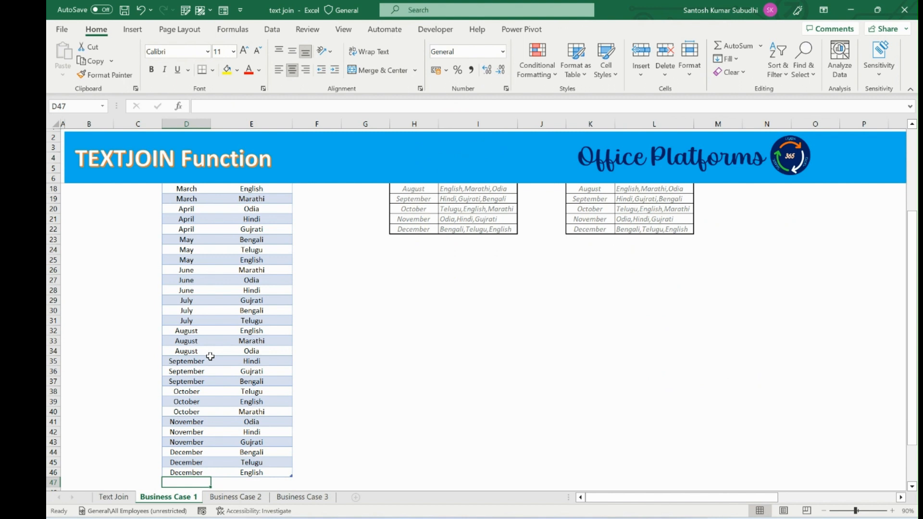
text(2022)
key(Tab)
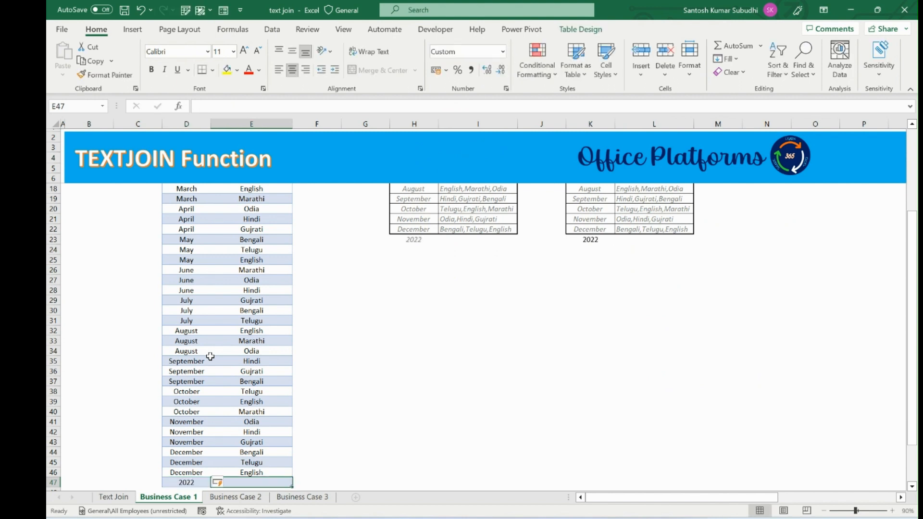
text(spanish)
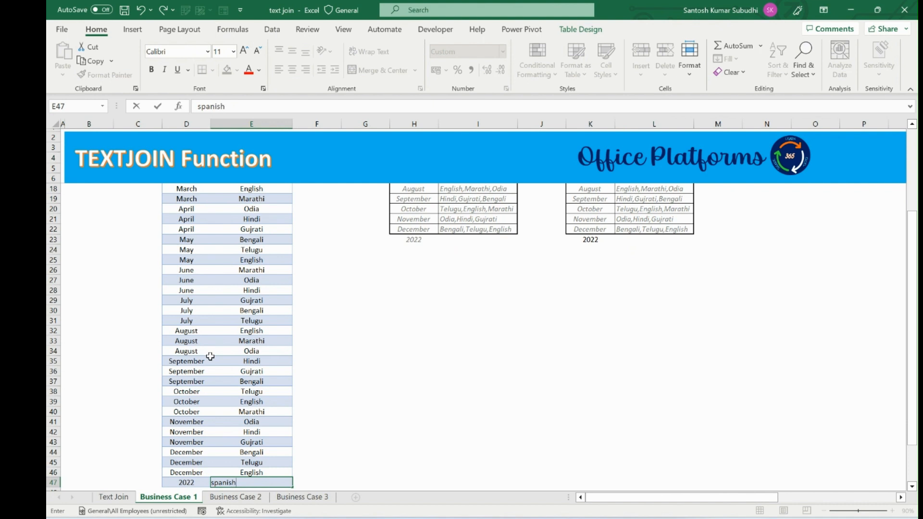
key(Return)
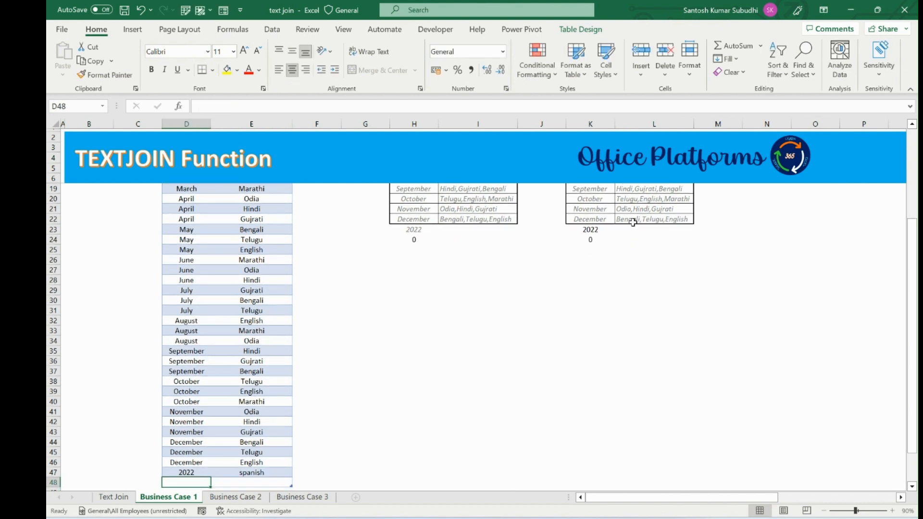
Step: Copy the TEXTJOIN formula down into L23 beside the new 2022 entry
click(590, 229)
click(650, 231)
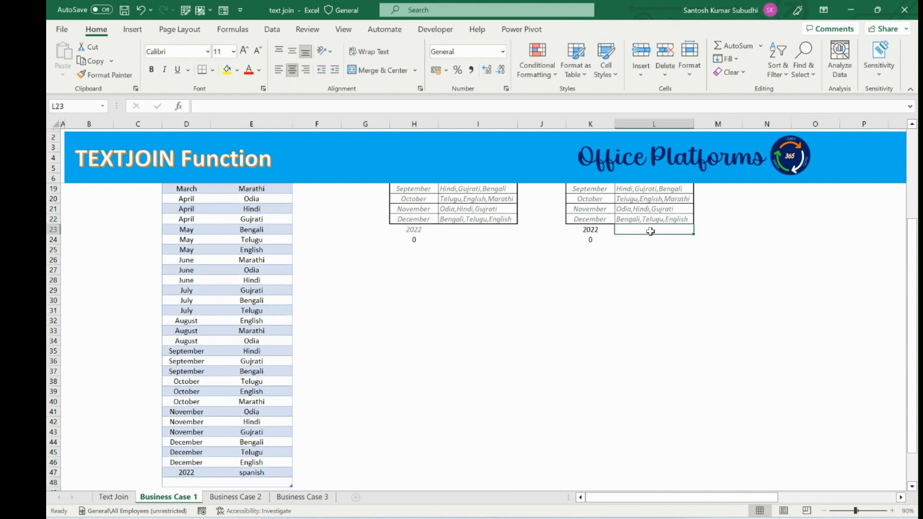
key(ctrl+d)
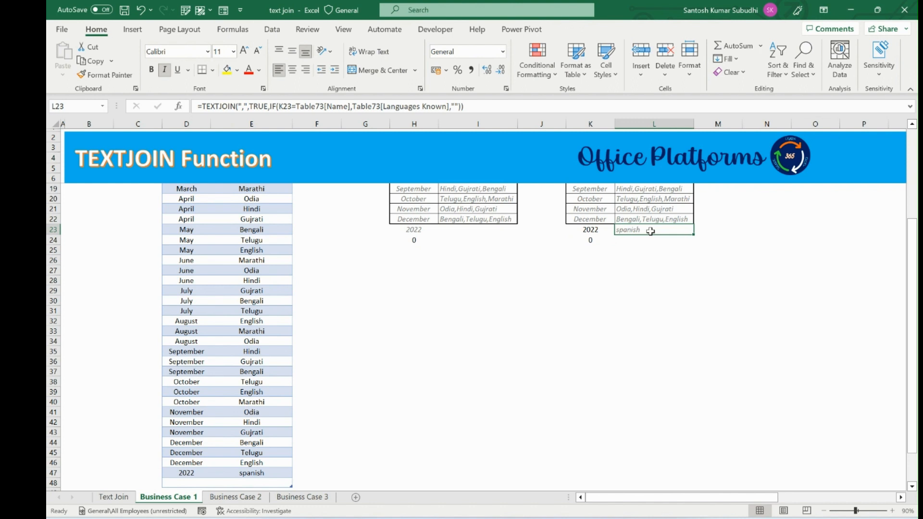
Step: Resize the source table so it no longer includes the 2022 row
click(595, 231)
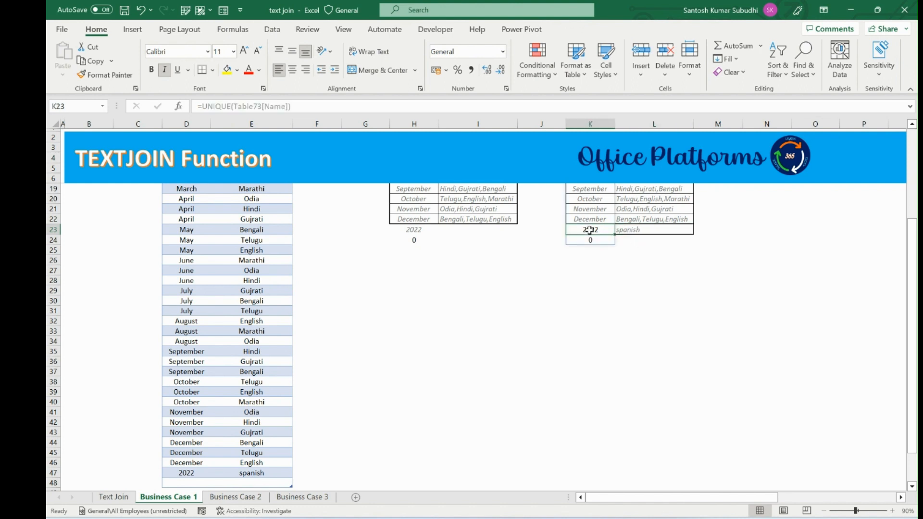
click(675, 230)
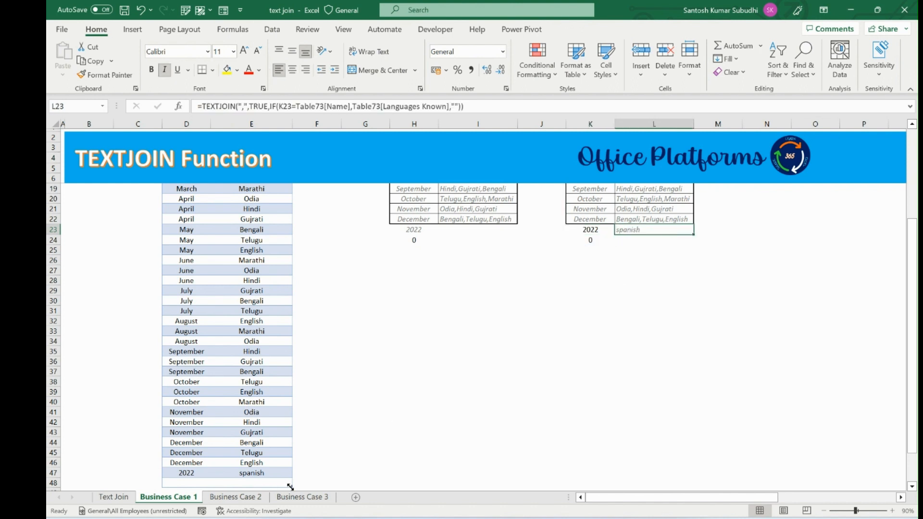
drag(290, 486, 290, 477)
scroll(641, 275, up, 4)
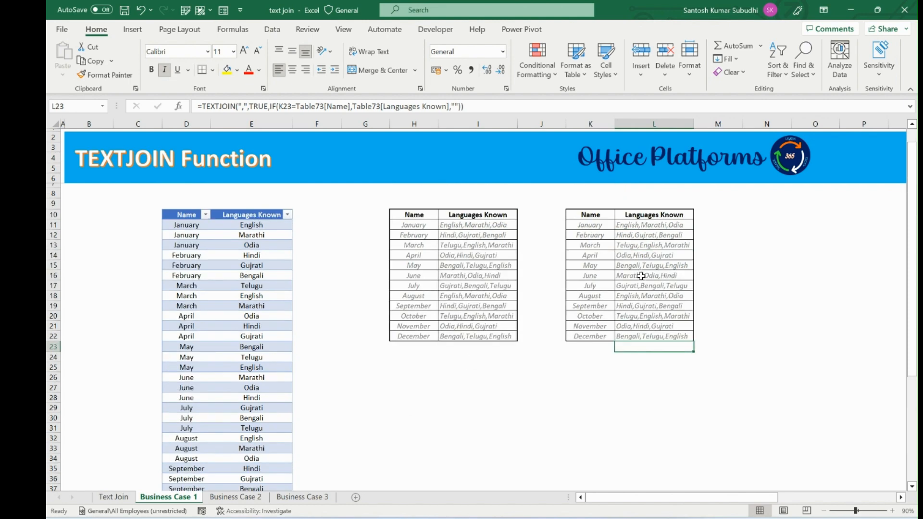
Step: Switch to the Business Case 2 sheet
click(582, 246)
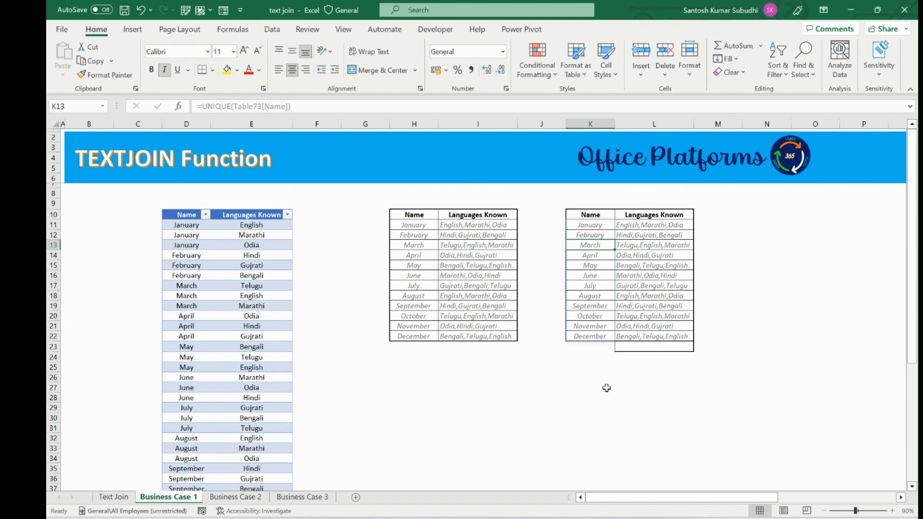
click(248, 499)
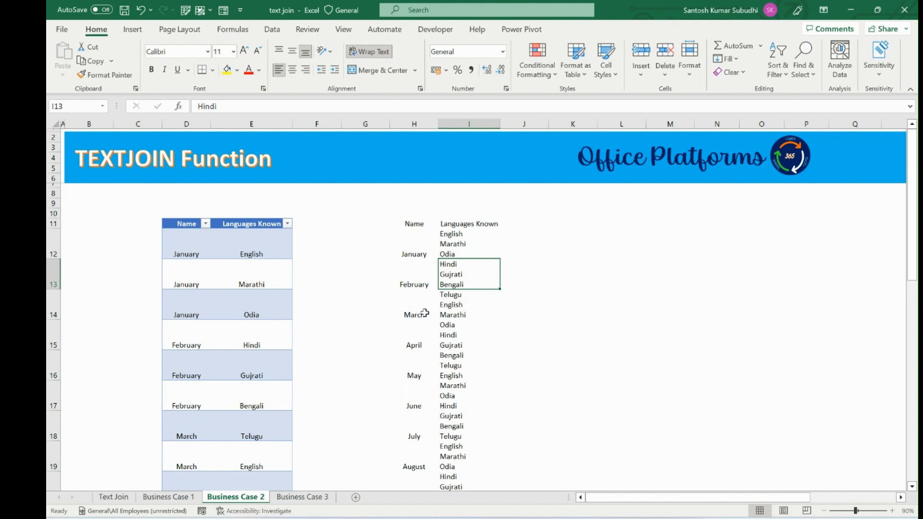
Step: Review the Business Case 2 data, then add a Name header in K11
click(445, 233)
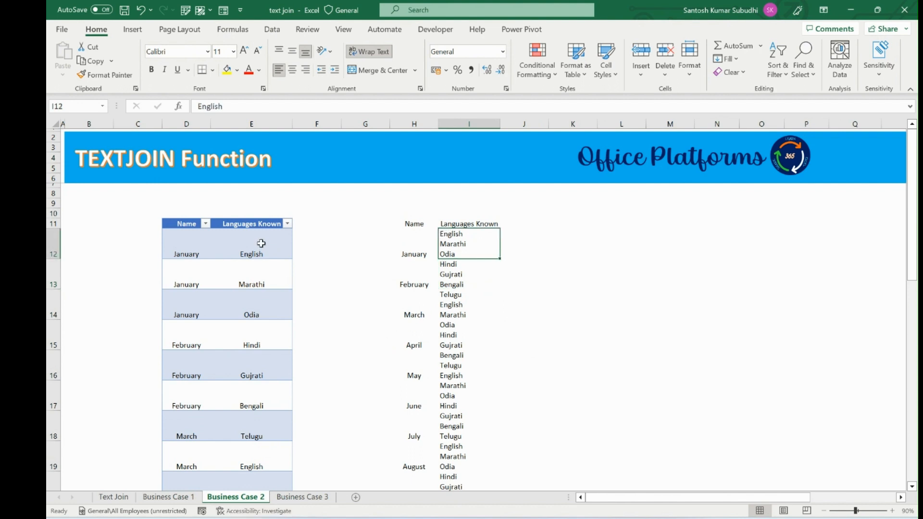
drag(261, 242, 248, 306)
click(466, 242)
scroll(465, 241, down, 2)
scroll(465, 241, up, 2)
click(558, 223)
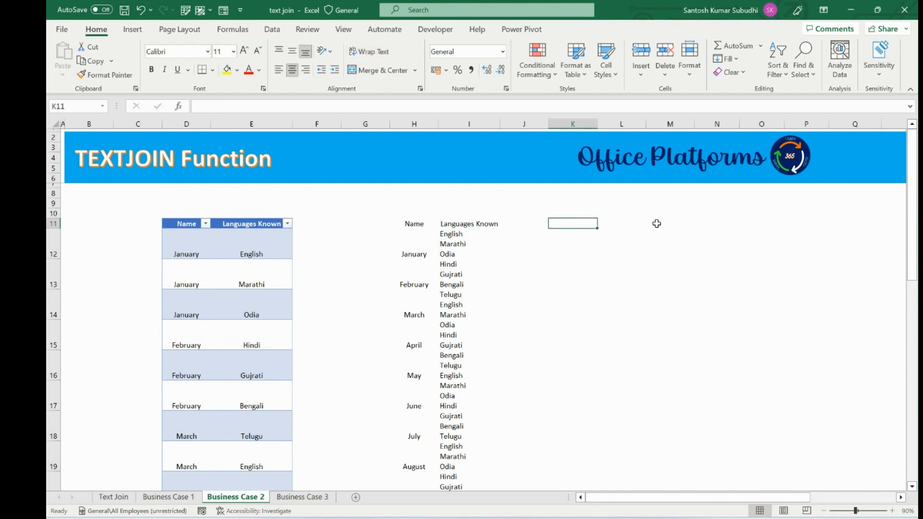
text(Name)
key(Tab)
key(Return)
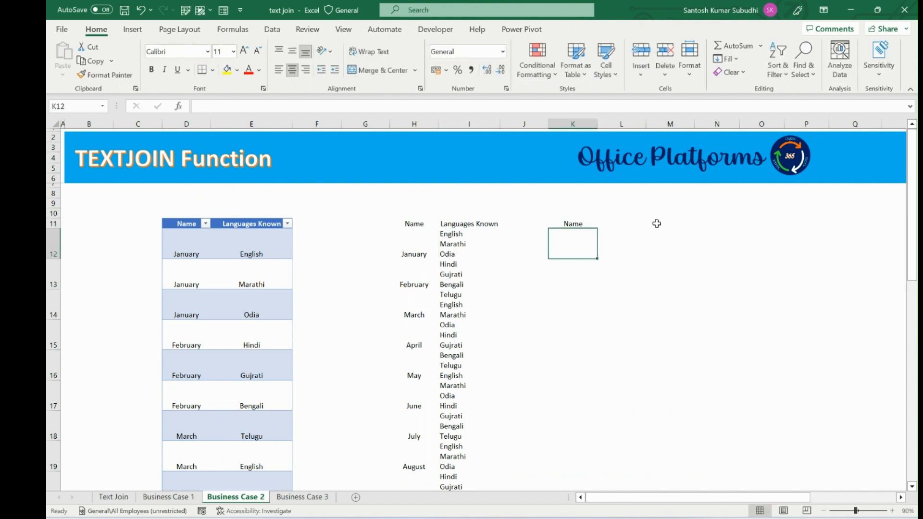
Step: Enter a UNIQUE formula in K12 listing the distinct month names from the table's Name column
text(=uni)
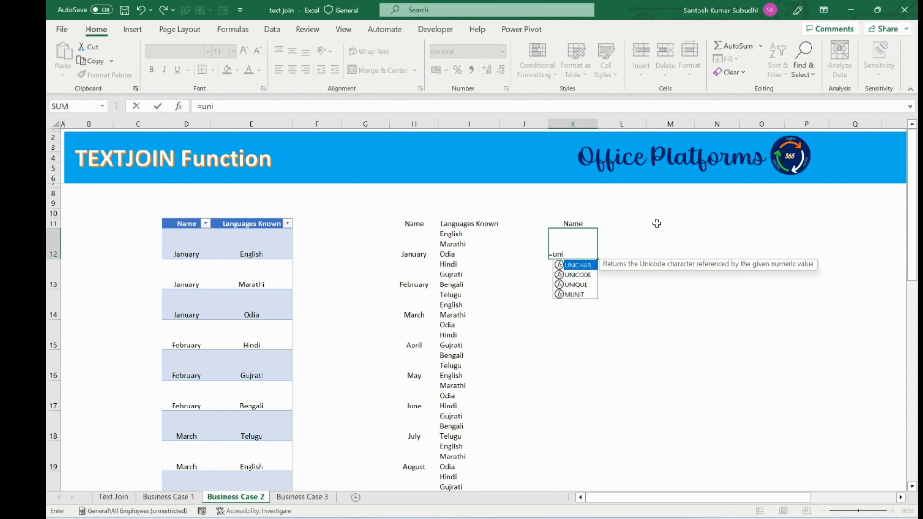
key(Down)
key(Down)
key(Tab)
click(170, 244)
key(Left)
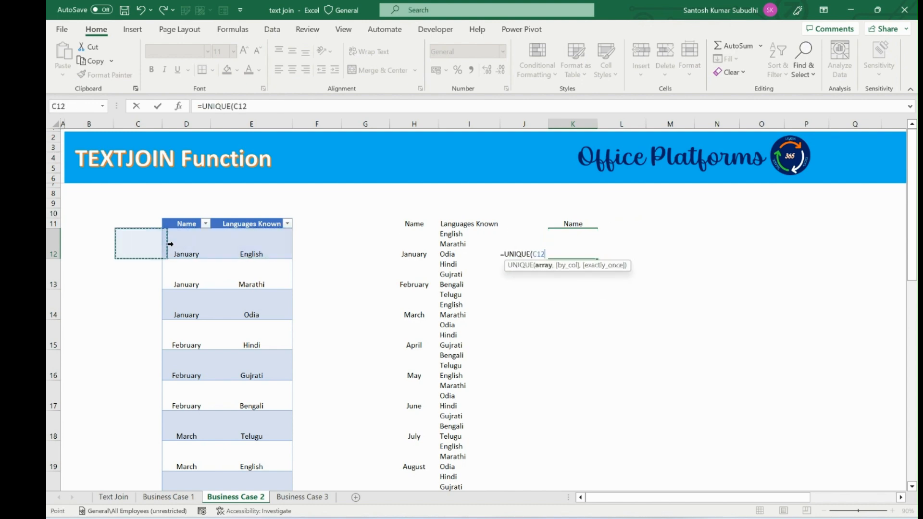
key(Right)
key(ctrl+shift+Down)
key(Return)
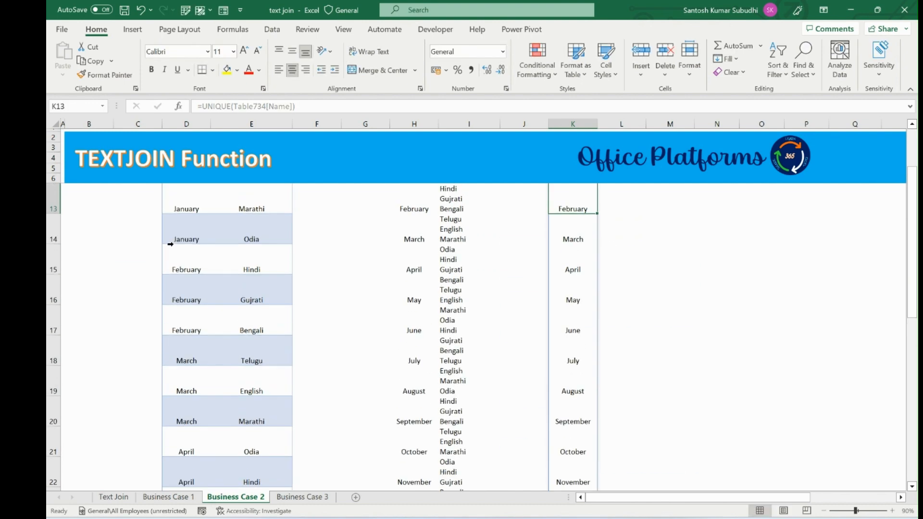
Step: Copy the Languages Known header into L11 and autofit column L
click(442, 222)
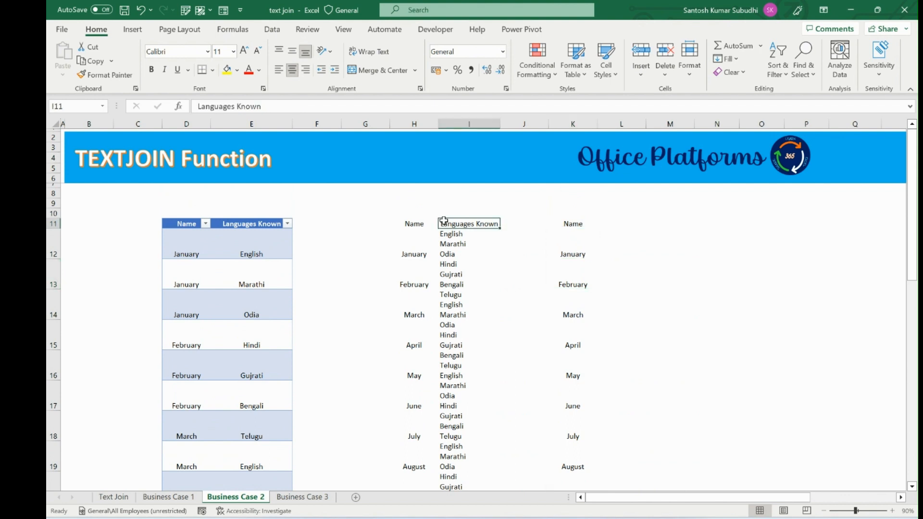
key(ctrl+c)
click(628, 223)
key(Escape)
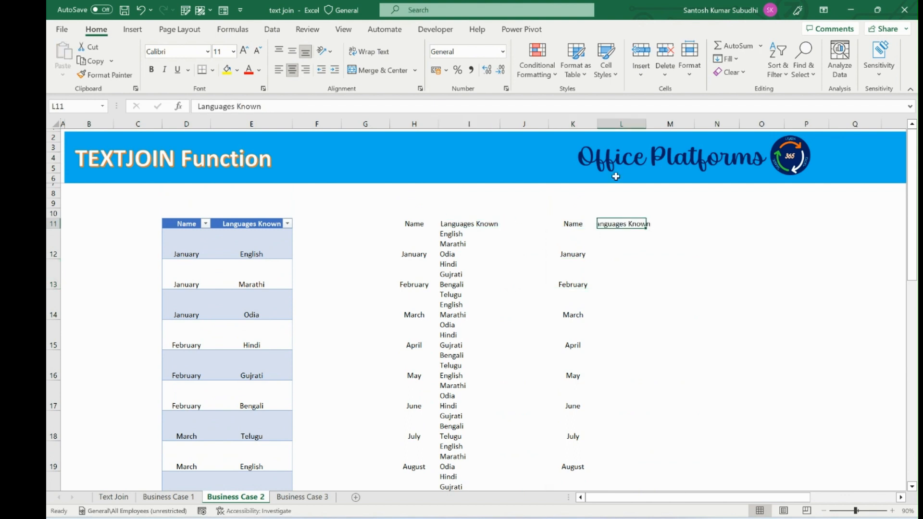
double_click(646, 124)
click(632, 246)
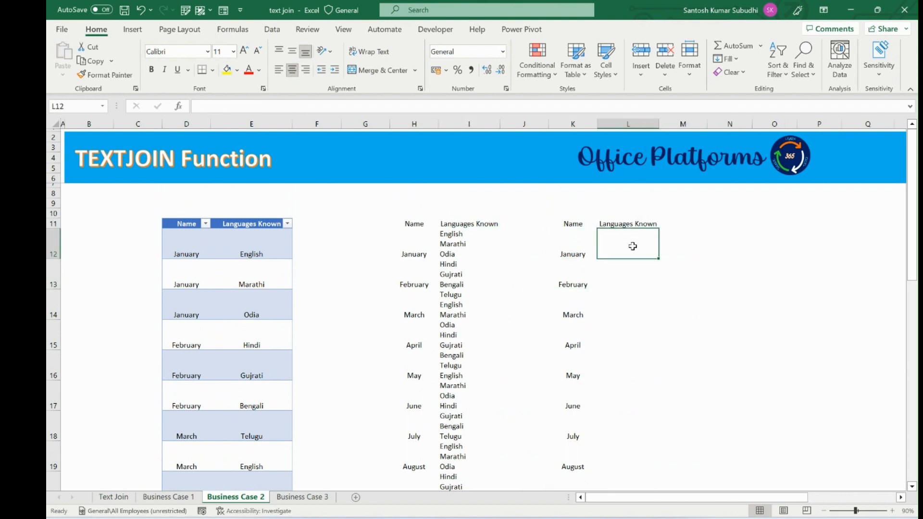
Step: Write an IF formula in L12 returning the table's Languages Known where its Name equals K12, otherwise an empty string
text(=IF()
key(Left)
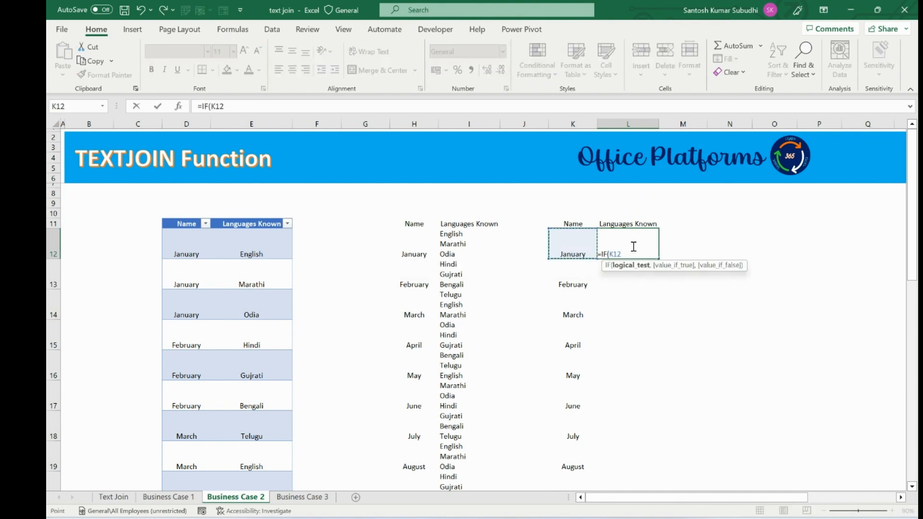
text(=)
key(Left)
key(Left)
key(Left)
key(Left)
key(Left)
key(Left)
key(Left)
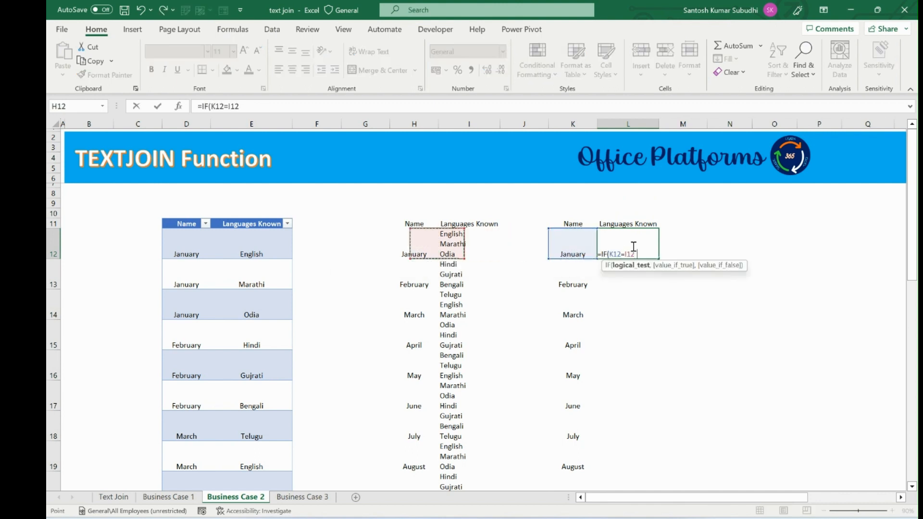
key(Left)
key(ctrl+shift+Down)
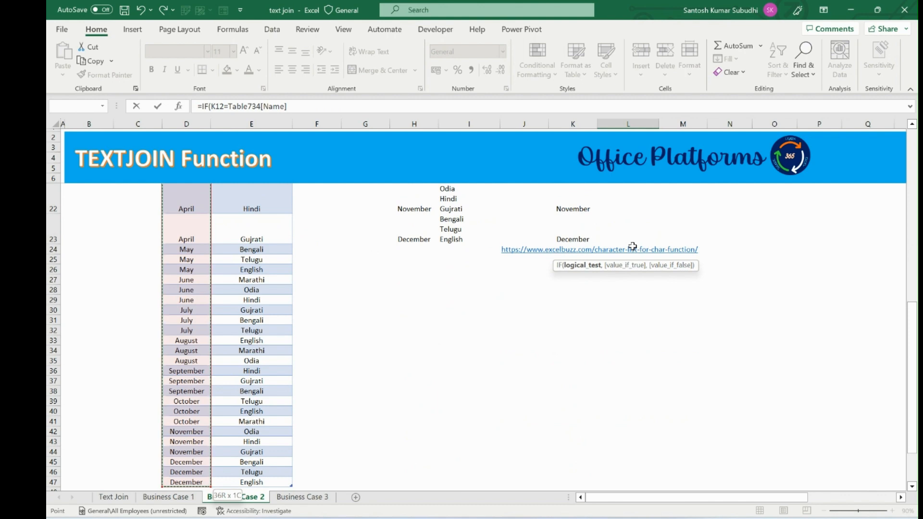
text(,)
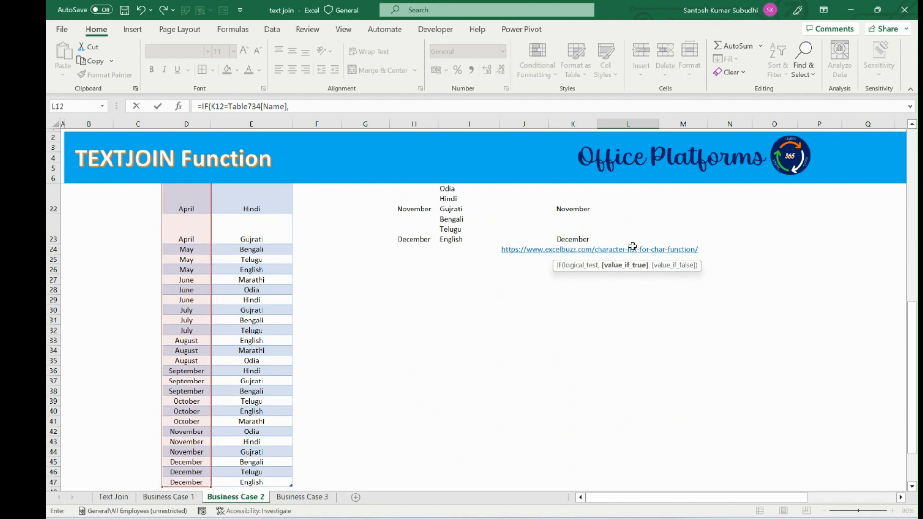
scroll(250, 260, up, 5)
click(253, 238)
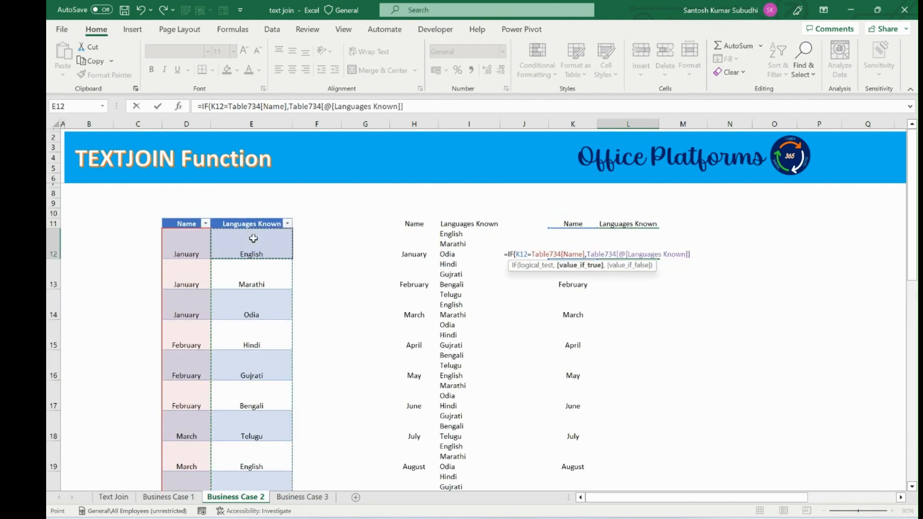
key(ctrl+shift+Down)
text(,)
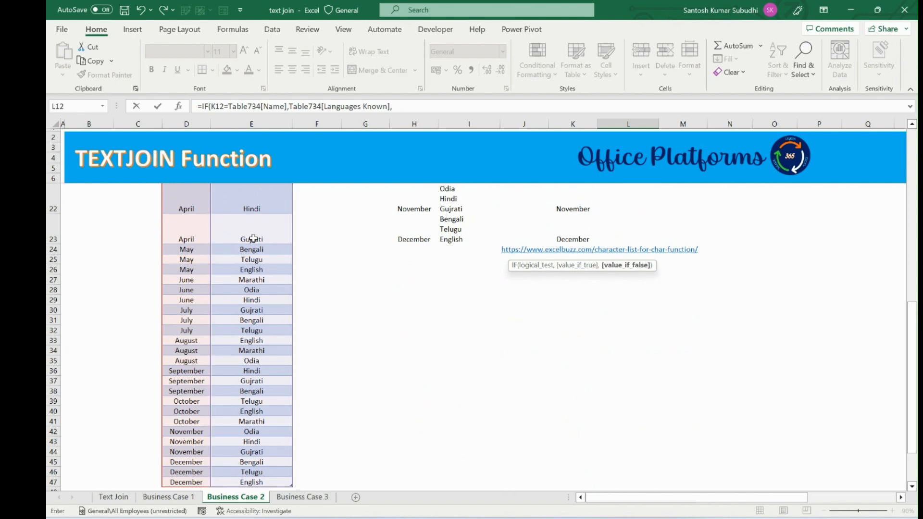
text(""))
Step: Wrap the IF formula inside a TEXTJOIN function
scroll(255, 240, up, 10)
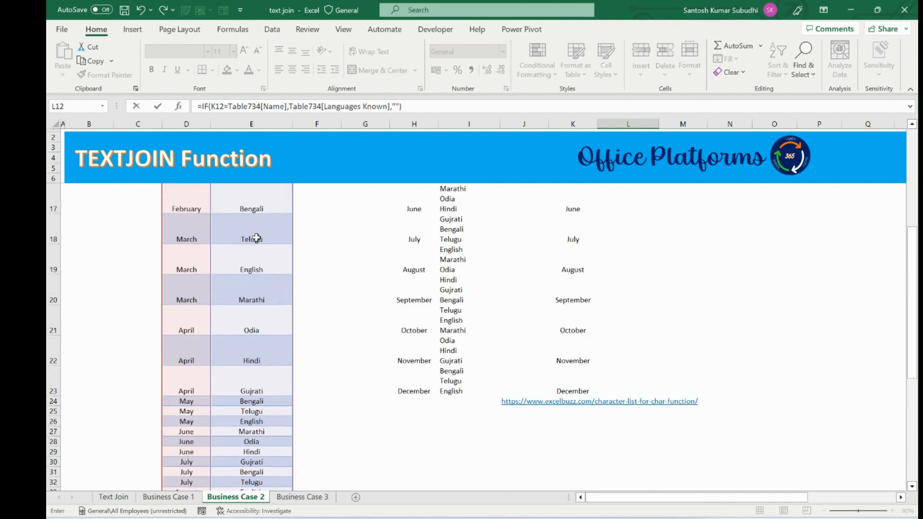
click(508, 255)
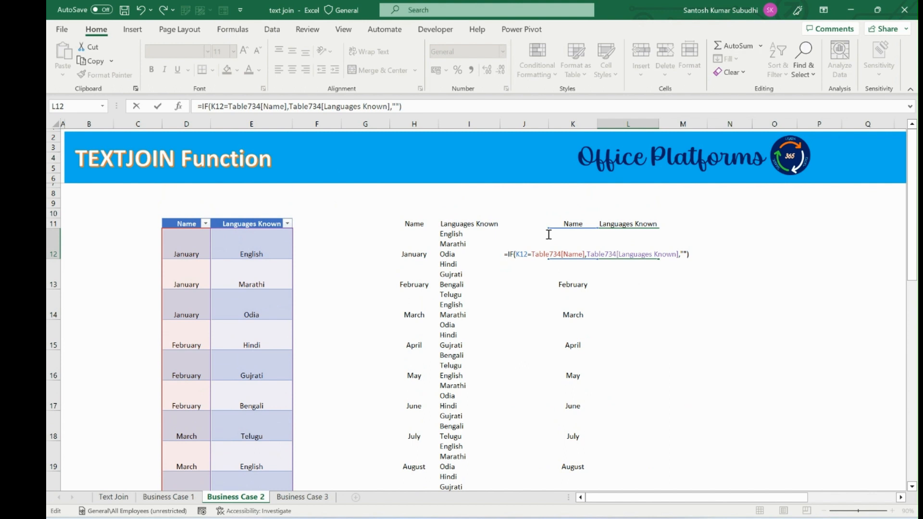
text(t)
key(BackSpace)
text(ex)
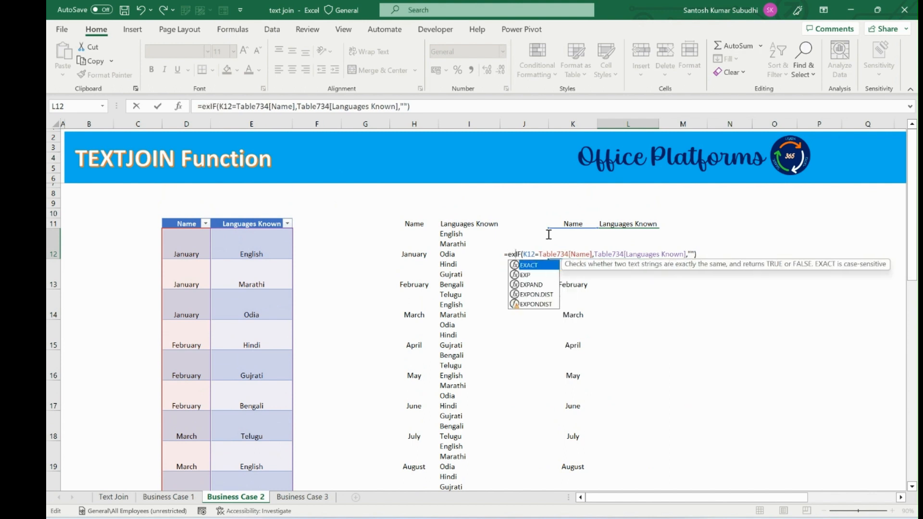
key(BackSpace)
key(BackSpace)
text(text)
key(Down)
key(Down)
key(Down)
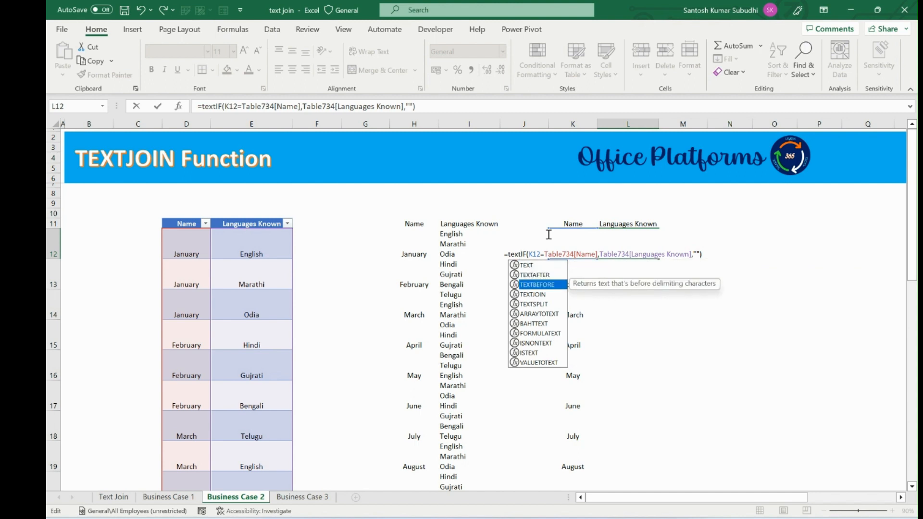
key(Tab)
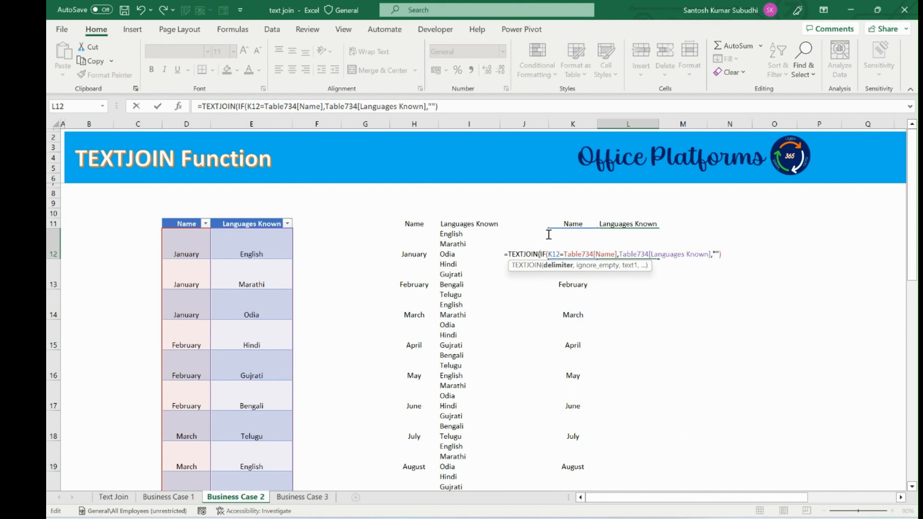
Step: Complete TEXTJOIN with CHAR(10) as the delimiter and TRUE to ignore empty values, and enter it
text(CHAR()
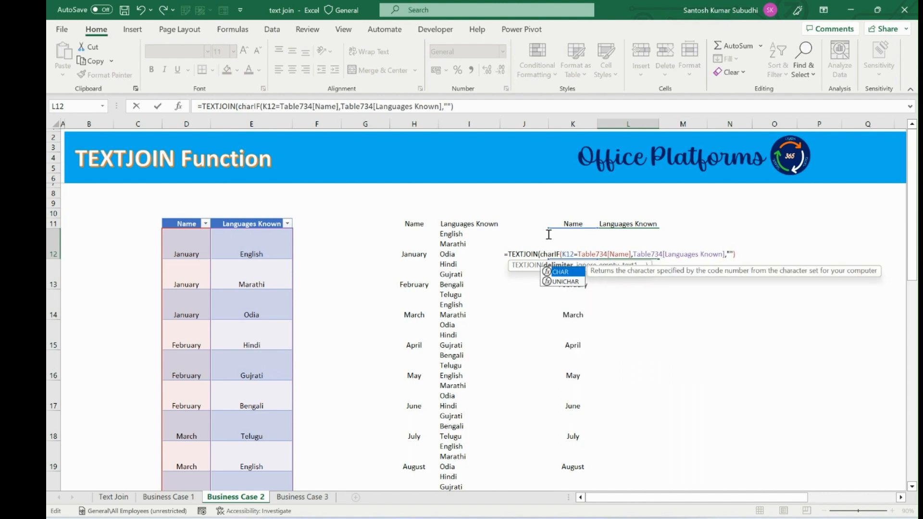
text(10)
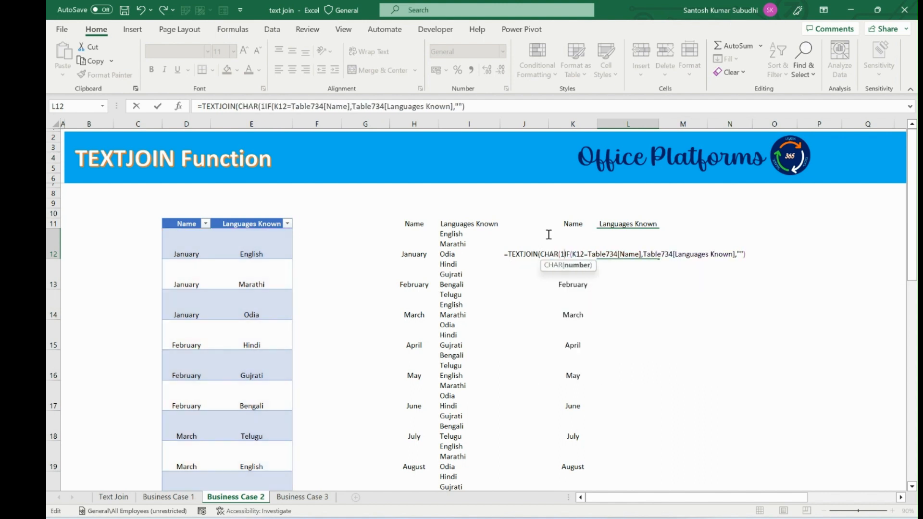
text())
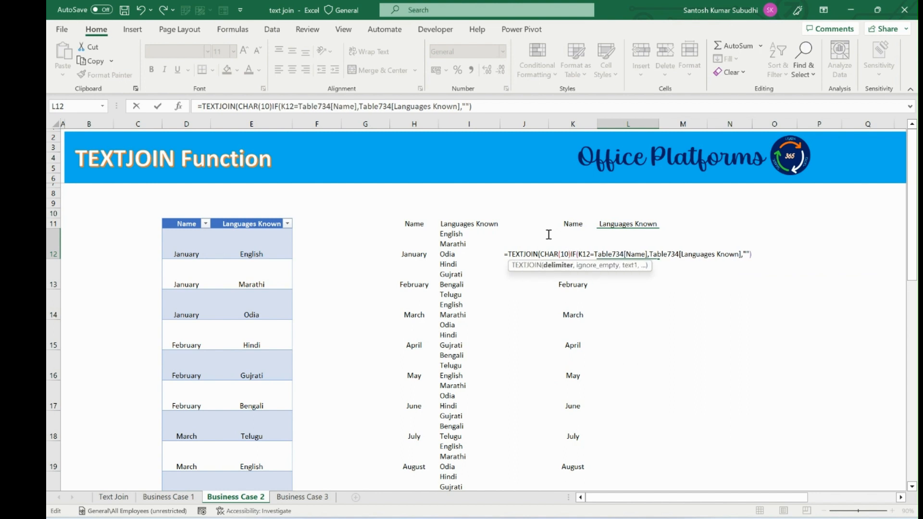
text(,)
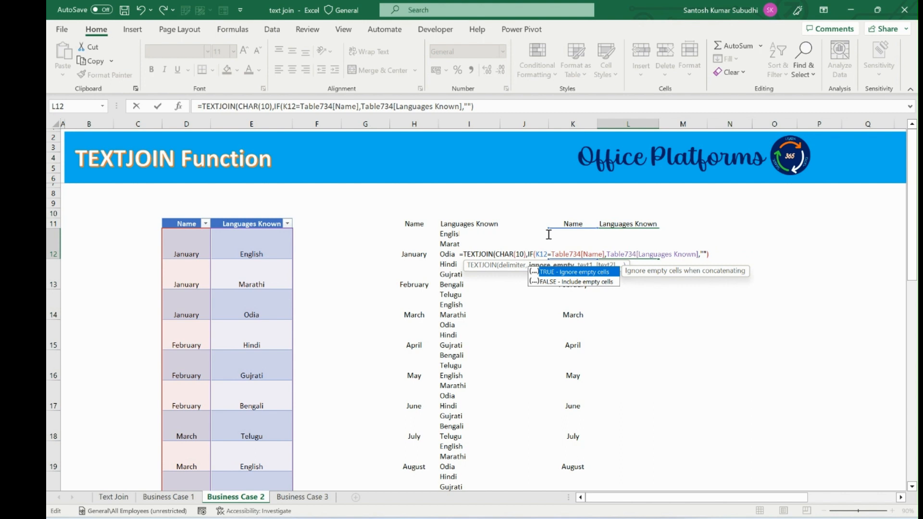
key(Tab)
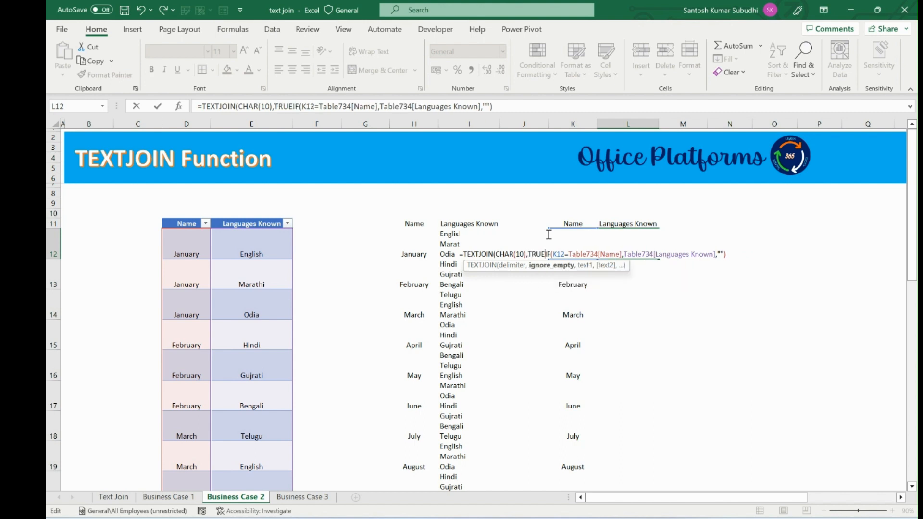
text(,)
click(518, 106)
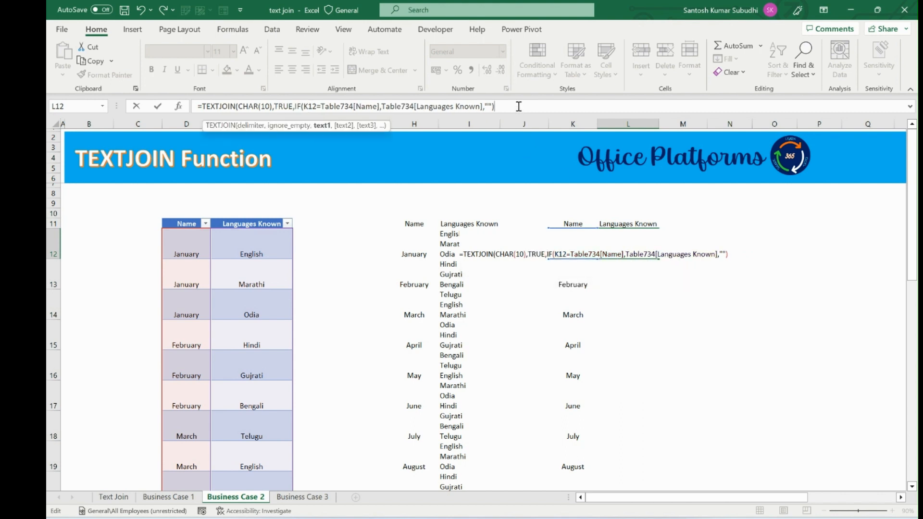
text())
key(Return)
key(Up)
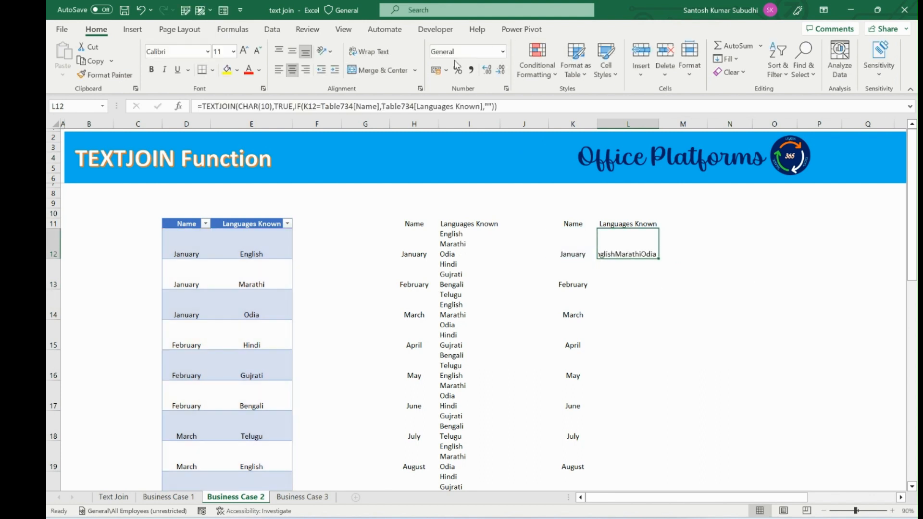
Step: Turn on Wrap Text for L12 and fill the formula down for every month
click(379, 54)
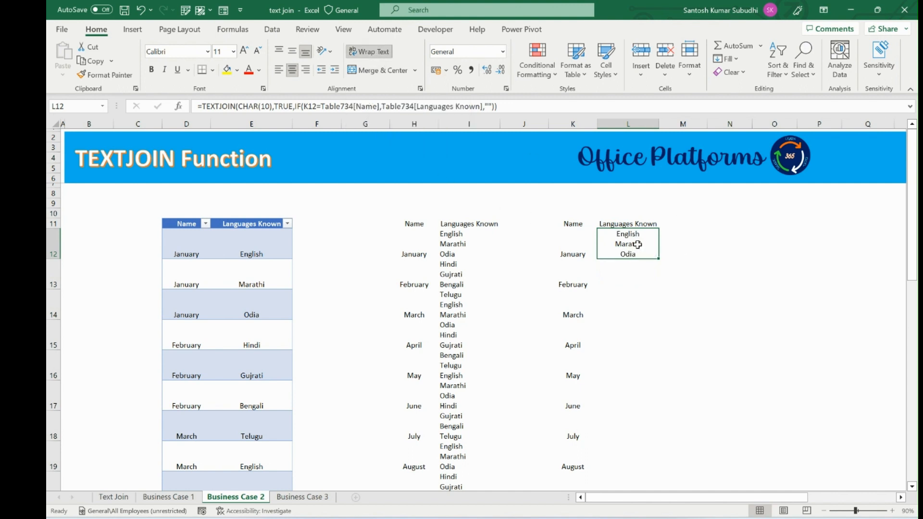
double_click(658, 259)
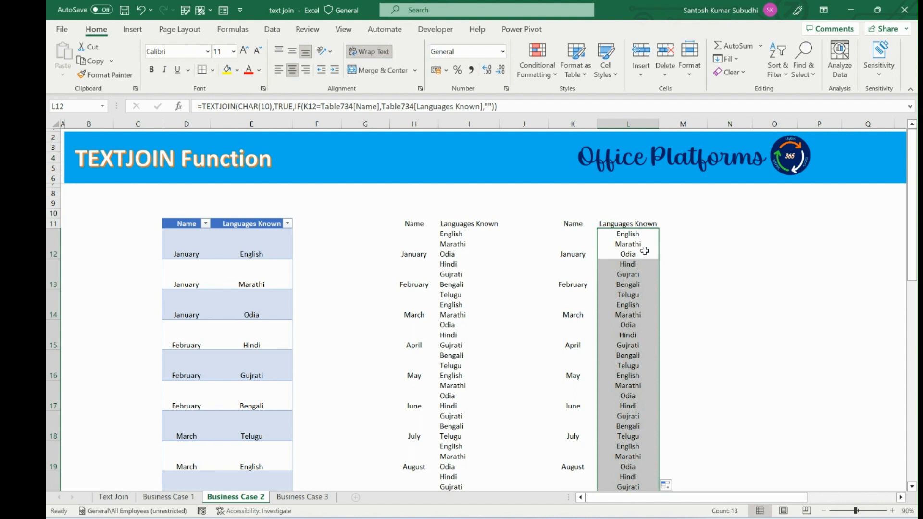
click(644, 251)
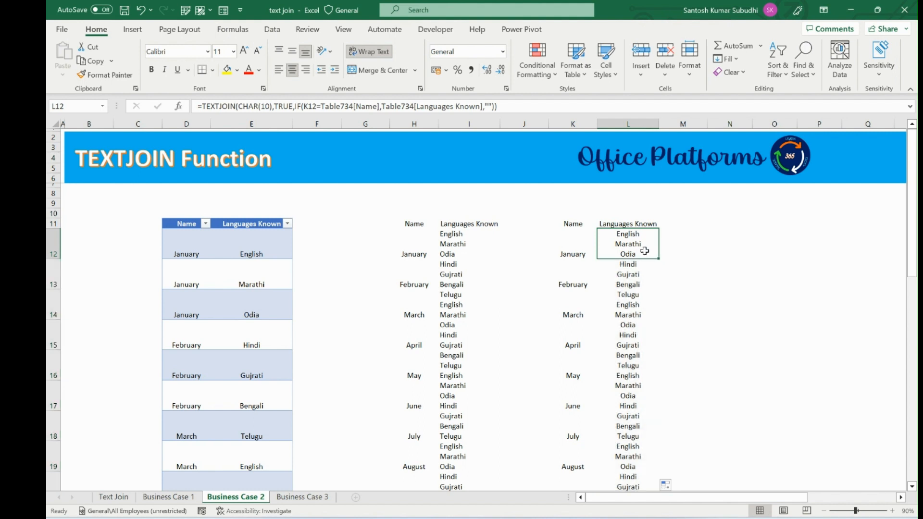
scroll(634, 284, down, 1)
click(623, 313)
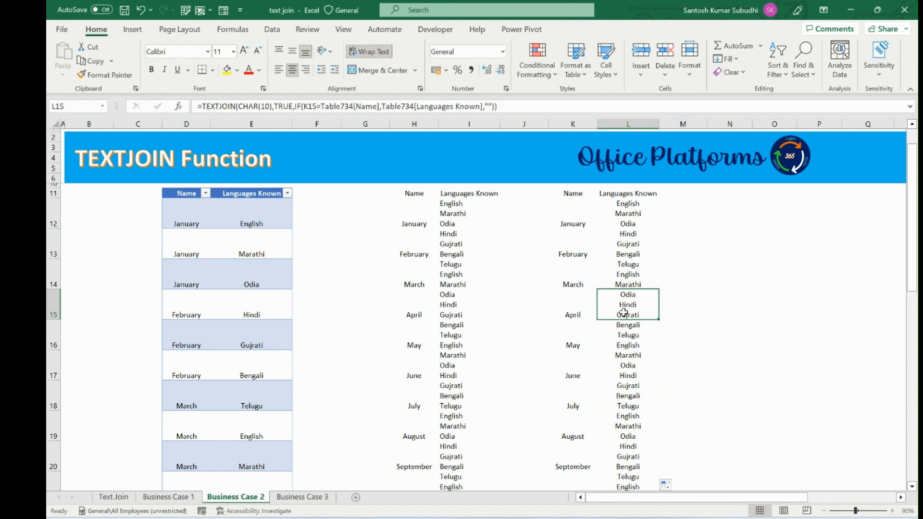
Step: Switch to the Business Case 3 sheet and review the weekday working table
click(302, 496)
click(141, 217)
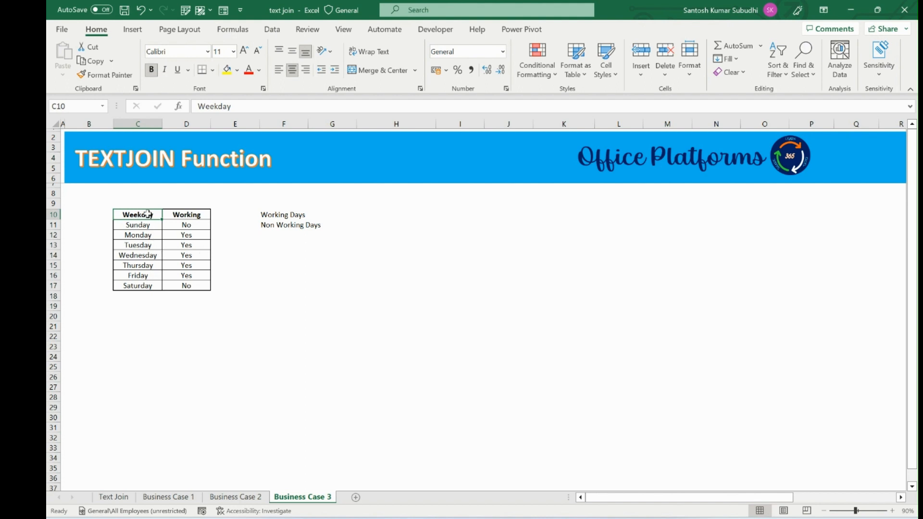
click(144, 225)
click(150, 285)
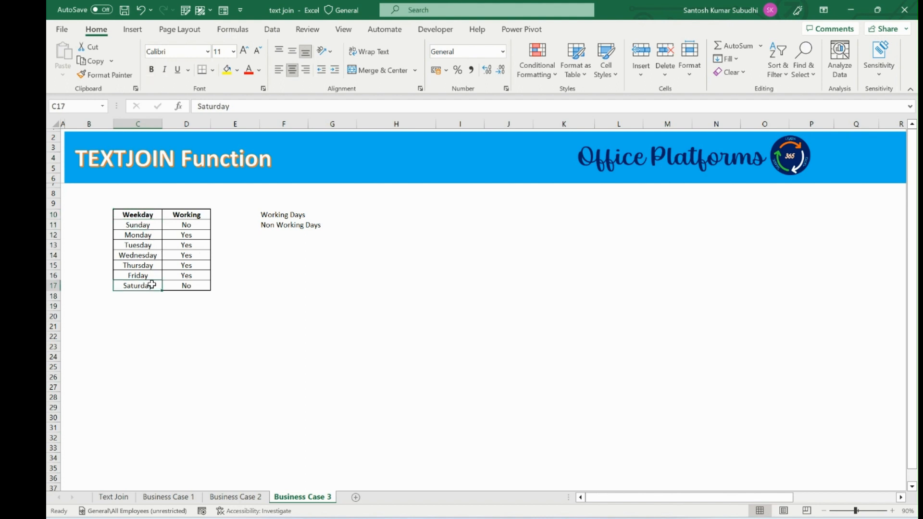
click(187, 226)
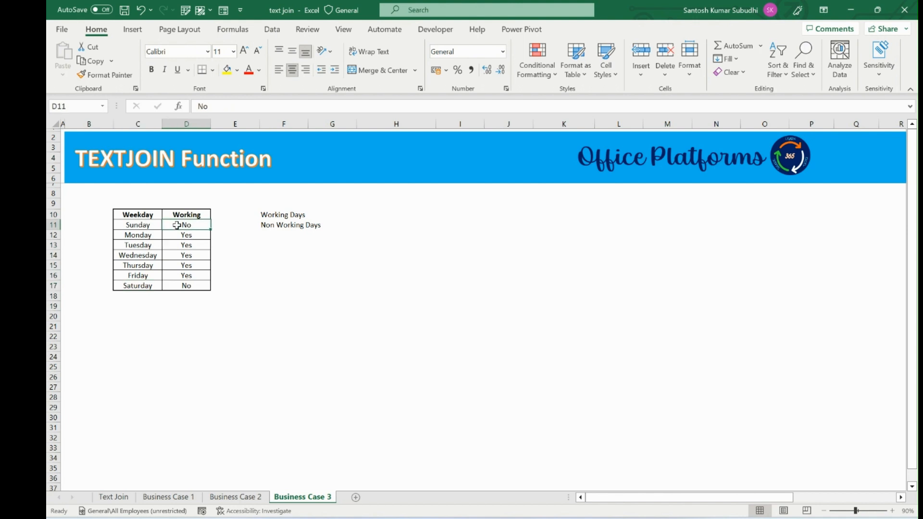
click(137, 288)
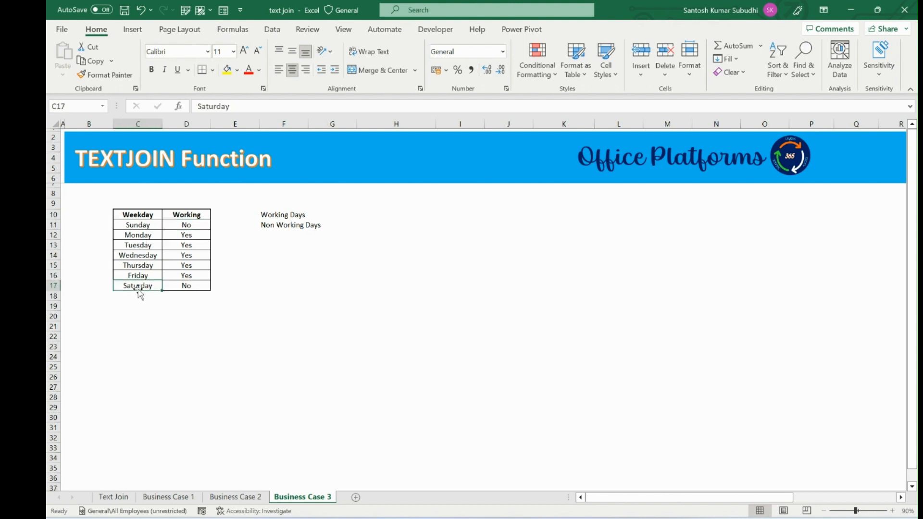
Step: Add all borders to the Working Days result cell G10
click(189, 288)
click(293, 226)
click(350, 216)
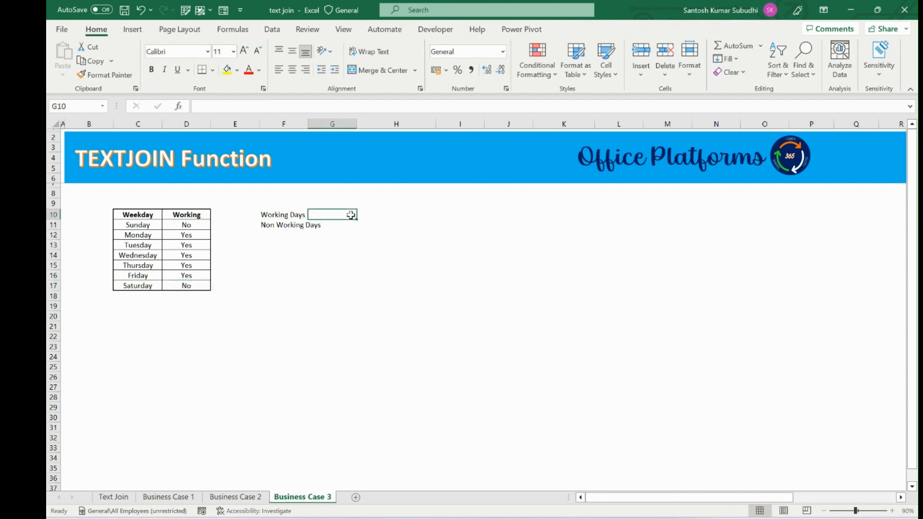
drag(136, 234, 137, 272)
click(184, 255)
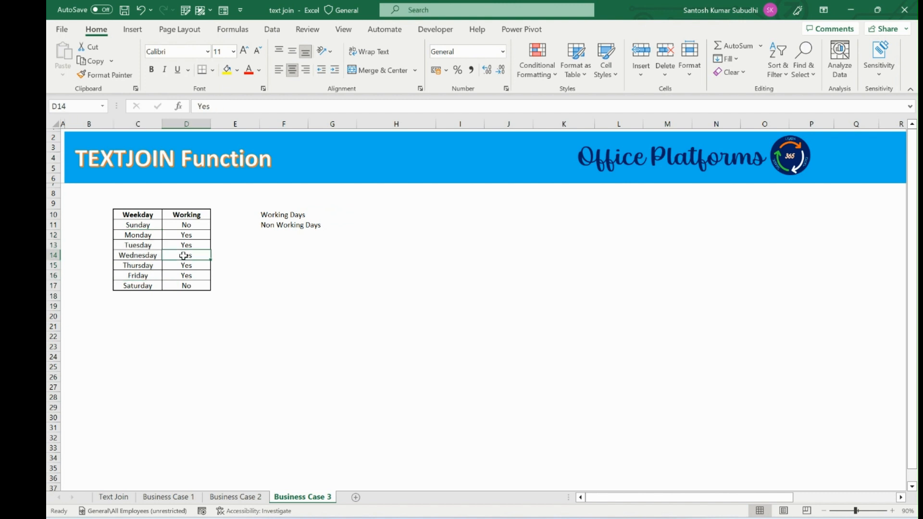
click(330, 215)
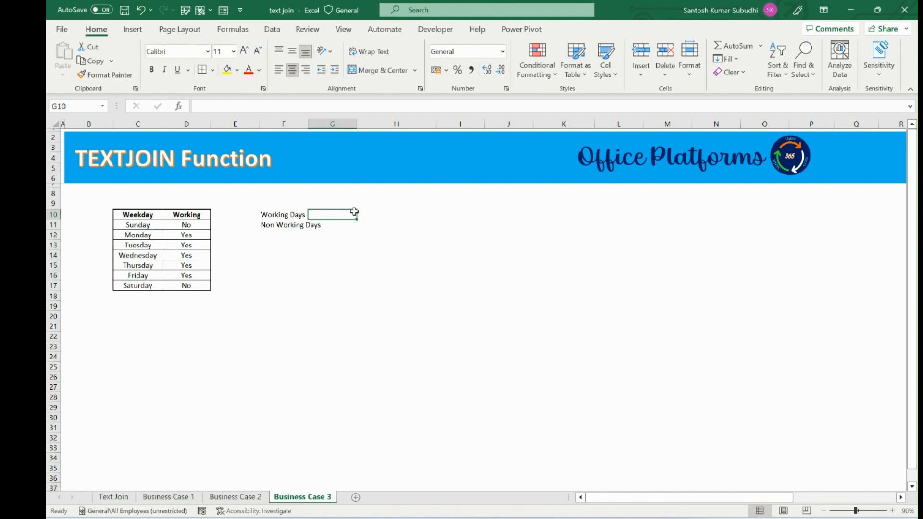
click(212, 71)
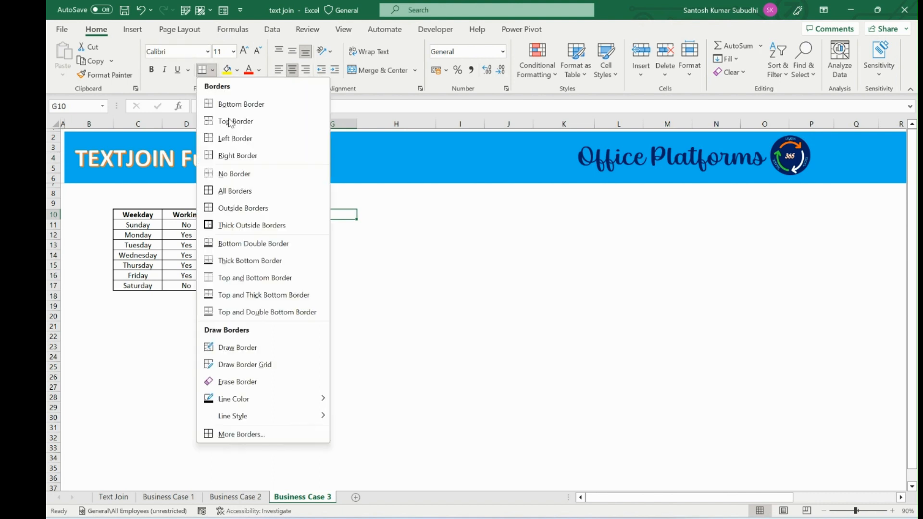
click(244, 189)
click(369, 224)
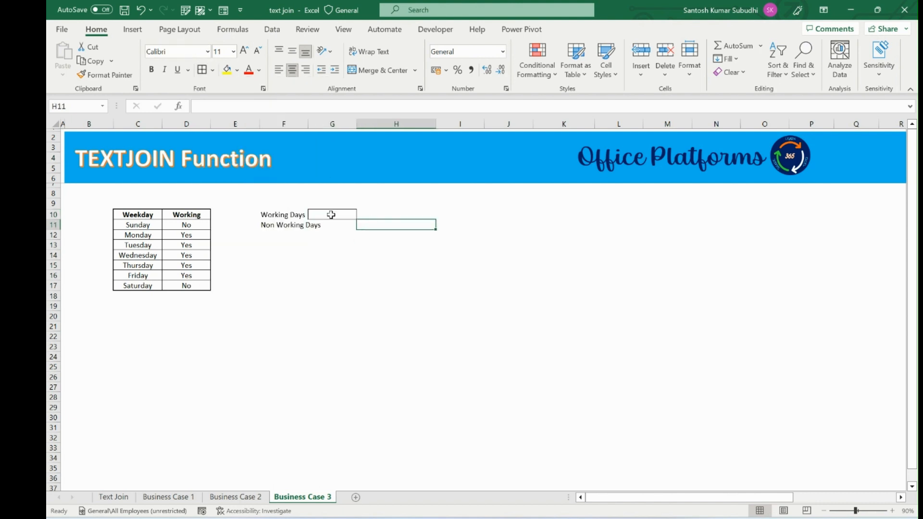
Step: In G10, write an IF formula that returns C11:C17 where D11:D17 equals "Yes", otherwise empty text
click(331, 214)
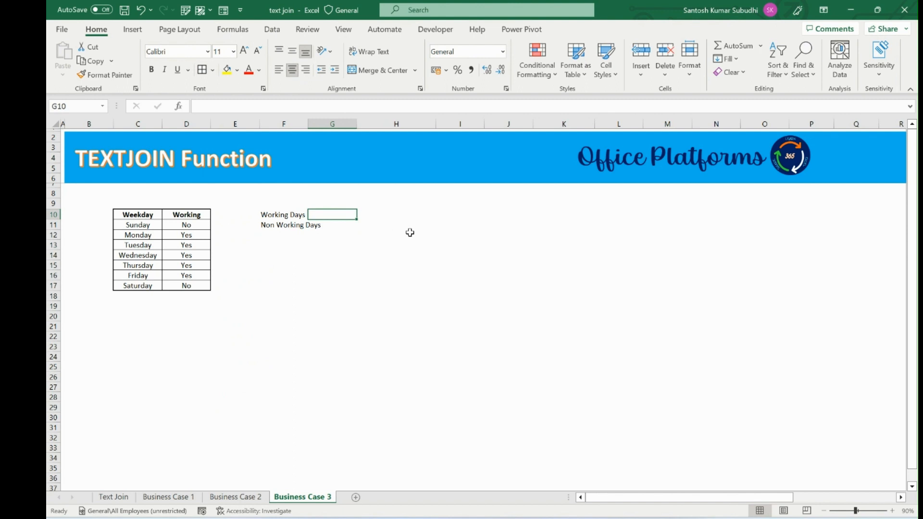
text(=if)
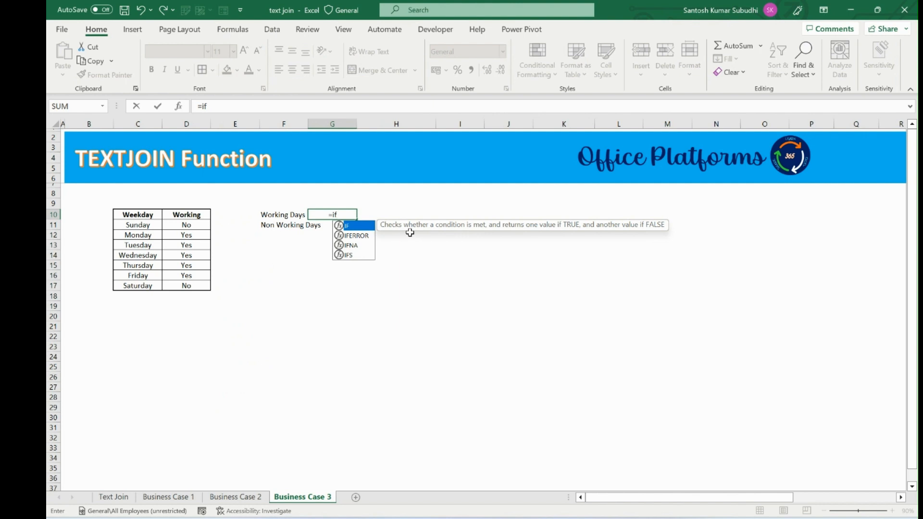
key(Tab)
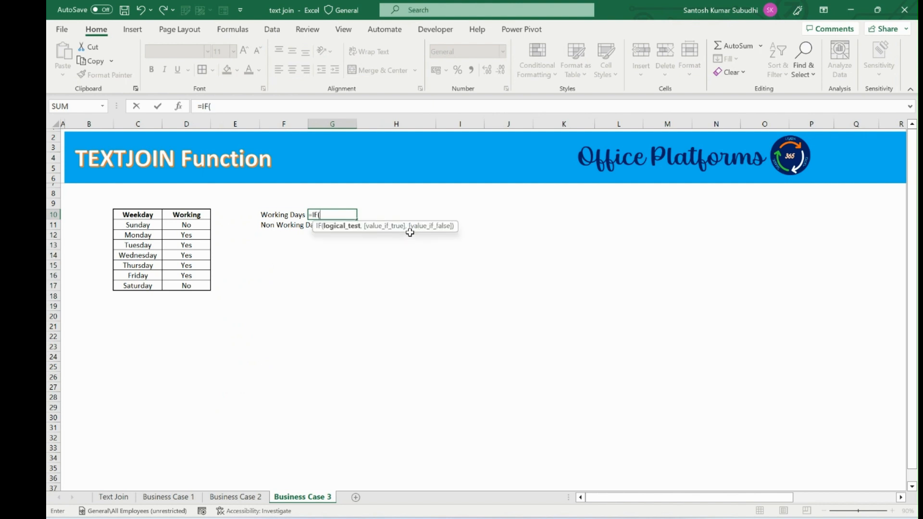
key(Left)
key(Left)
key(Left)
key(ctrl+shift+Down)
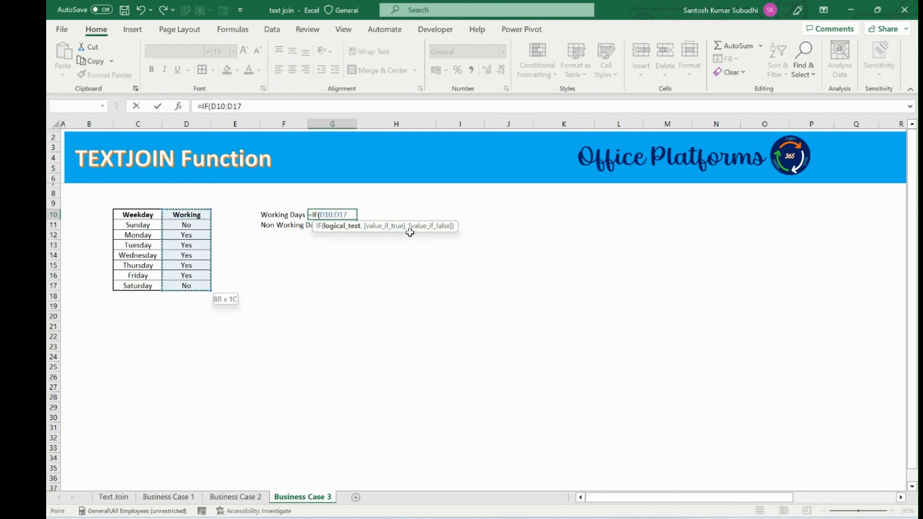
key(Down)
key(ctrl+shift+Down)
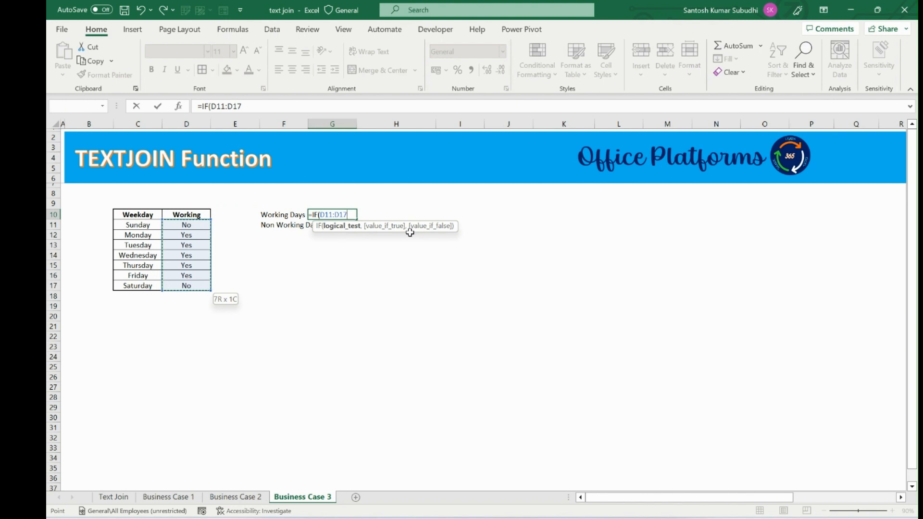
text(=)
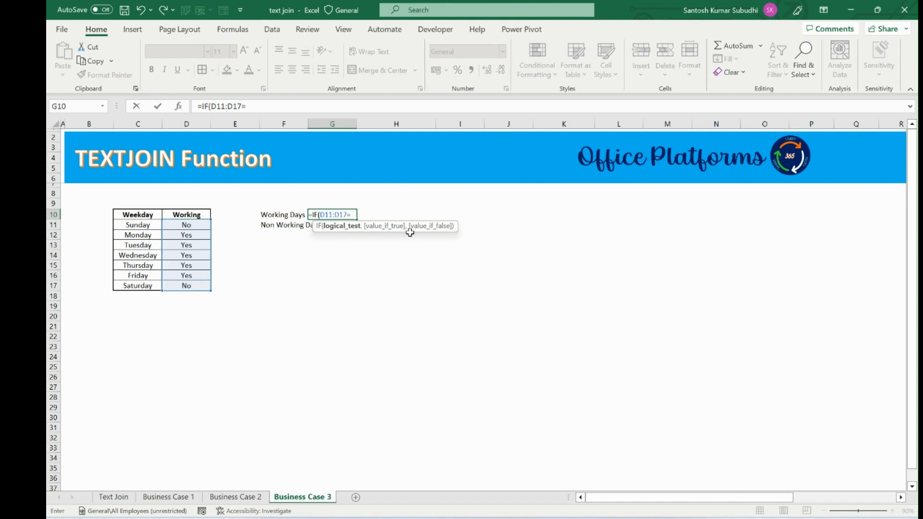
text("Yes)
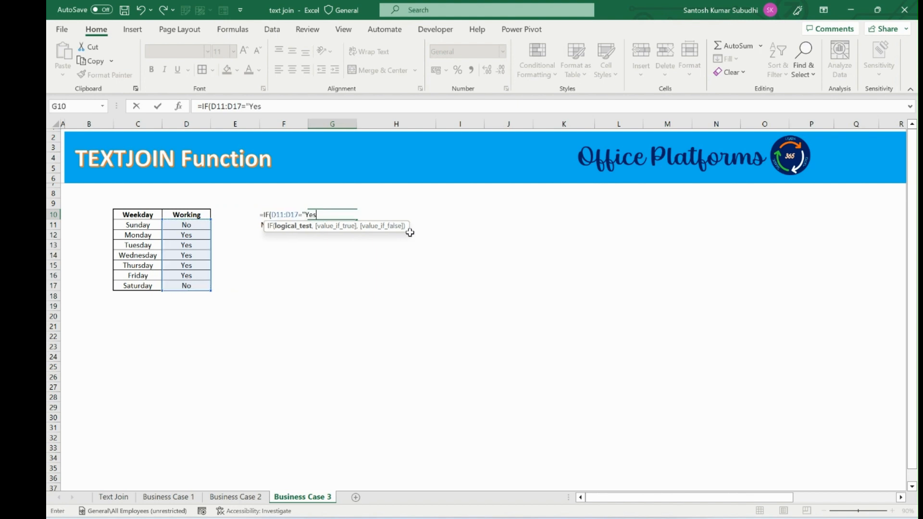
text(",)
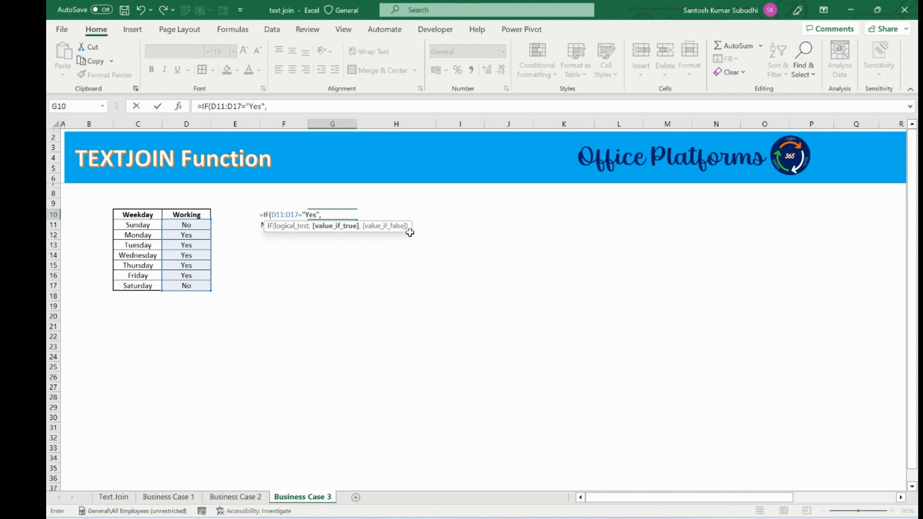
drag(134, 222, 138, 295)
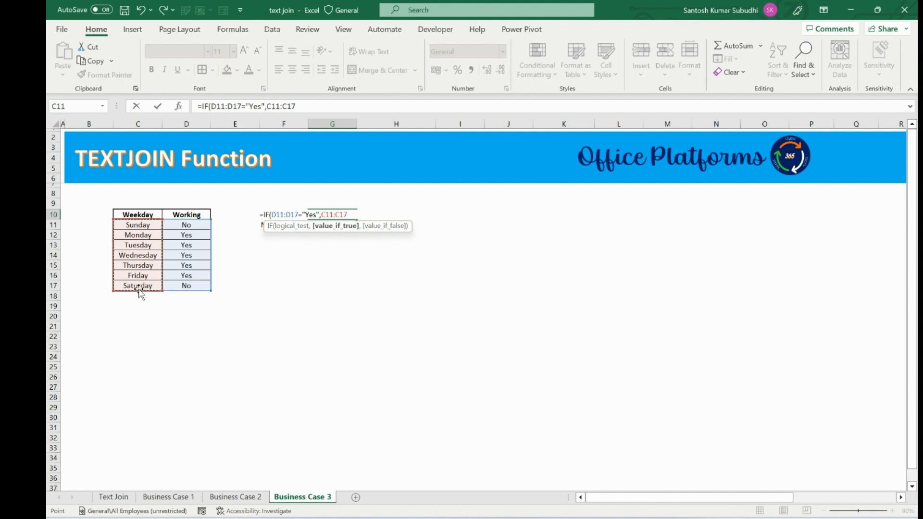
text(,"")
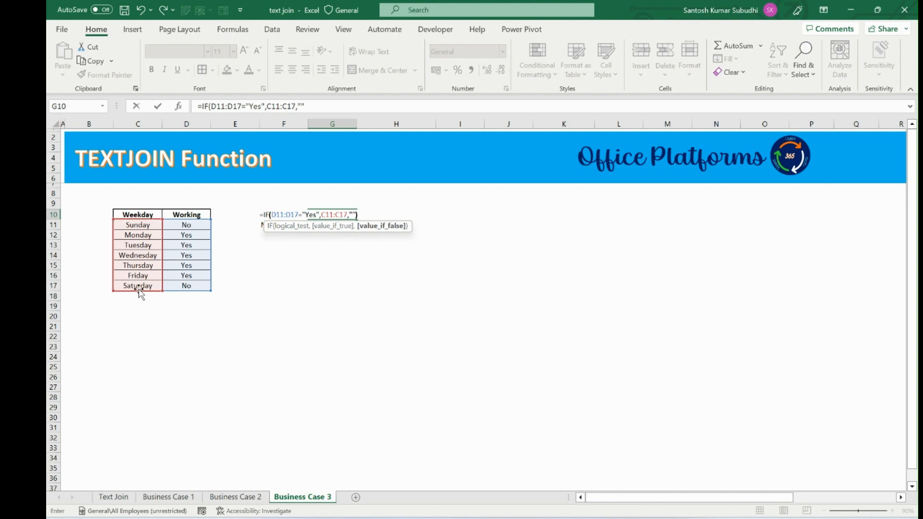
text())
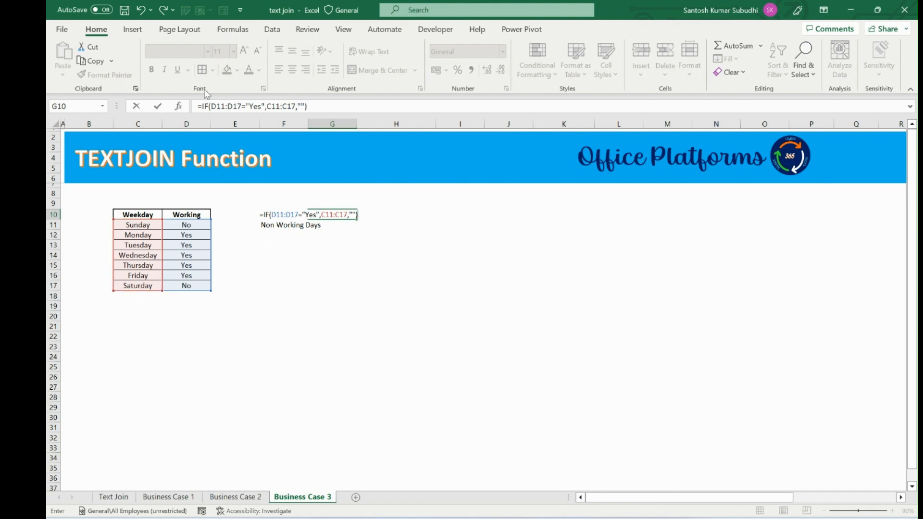
Step: Wrap the weekday IF formula inside a TEXTJOIN function
drag(264, 214, 358, 215)
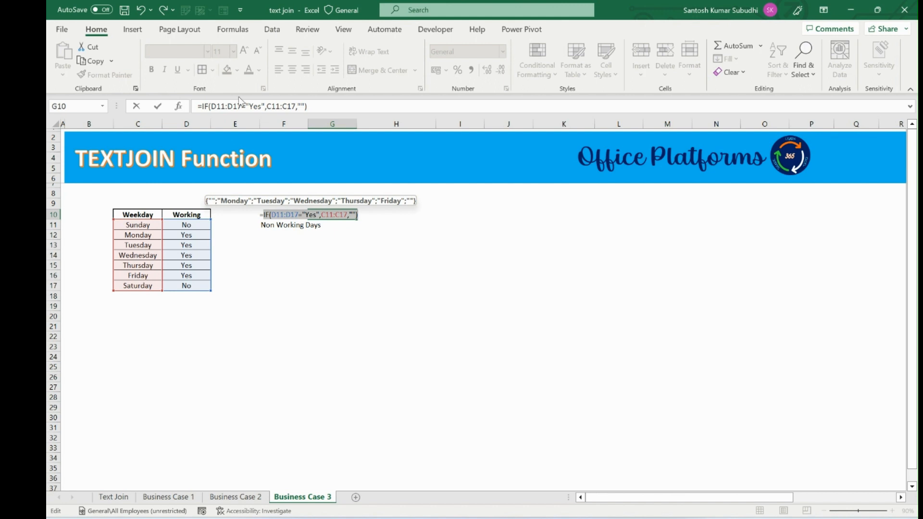
click(212, 102)
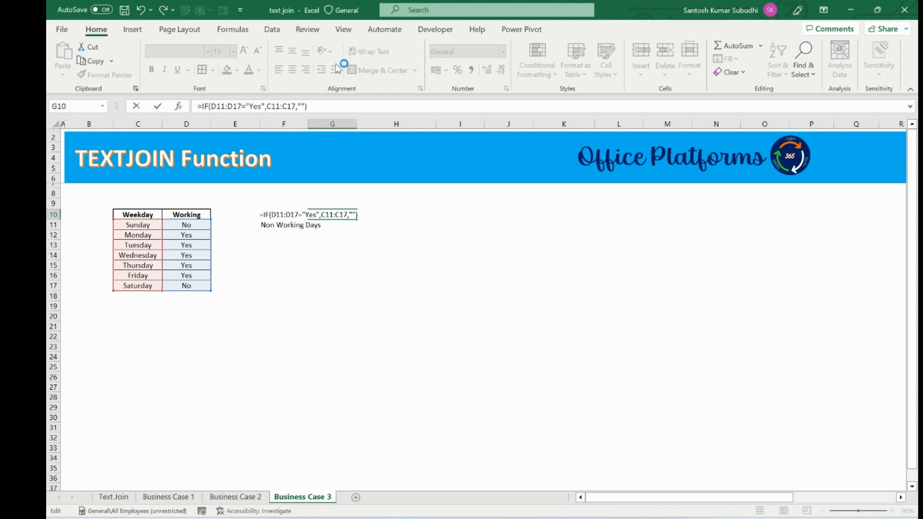
text(text)
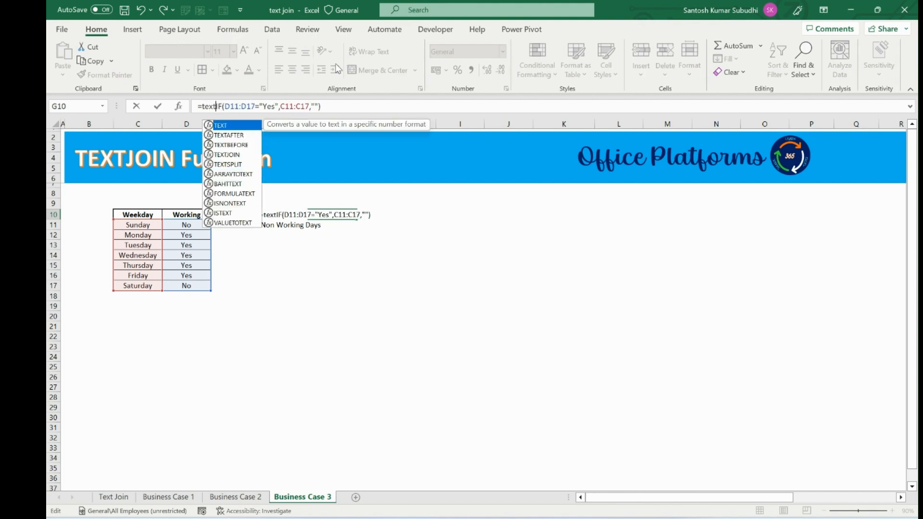
key(Down)
key(Down)
key(Down)
key(Tab)
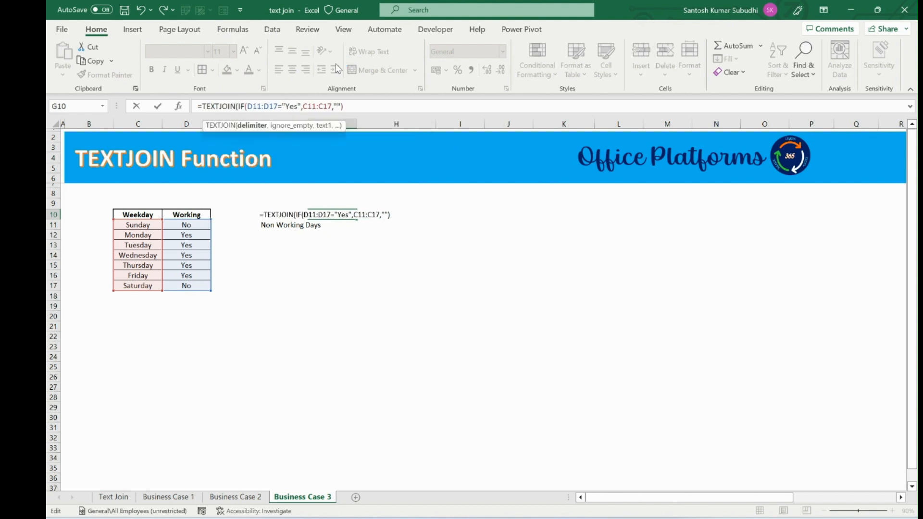
Step: Complete TEXTJOIN with "," as delimiter and TRUE to ignore empty values, enter it, and left-align G10
text(",",)
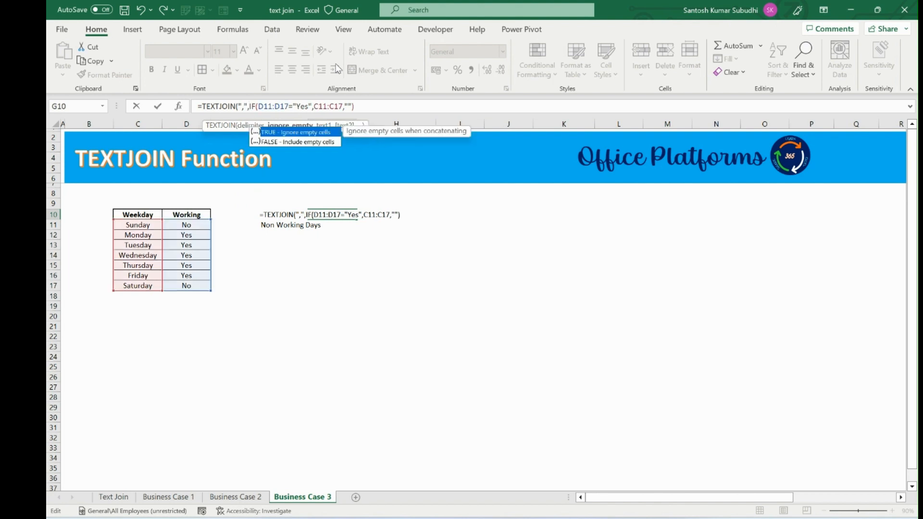
key(Tab)
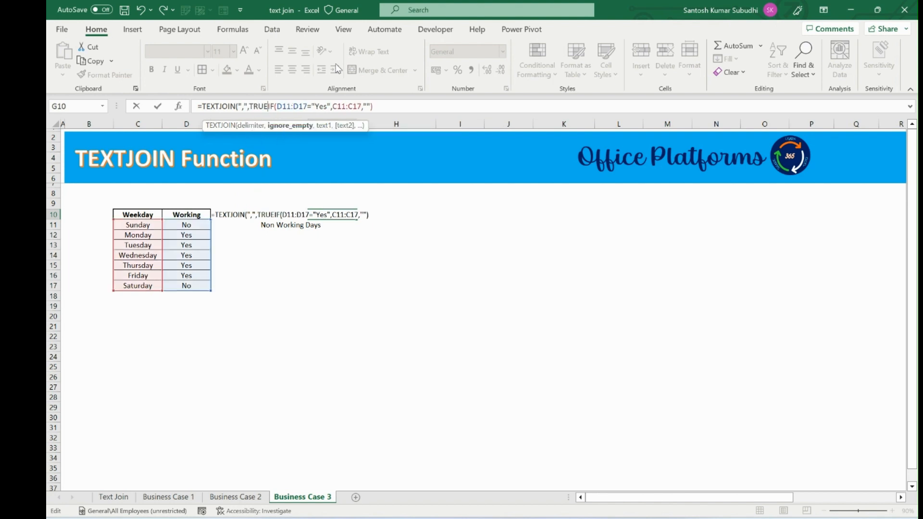
text(,"")
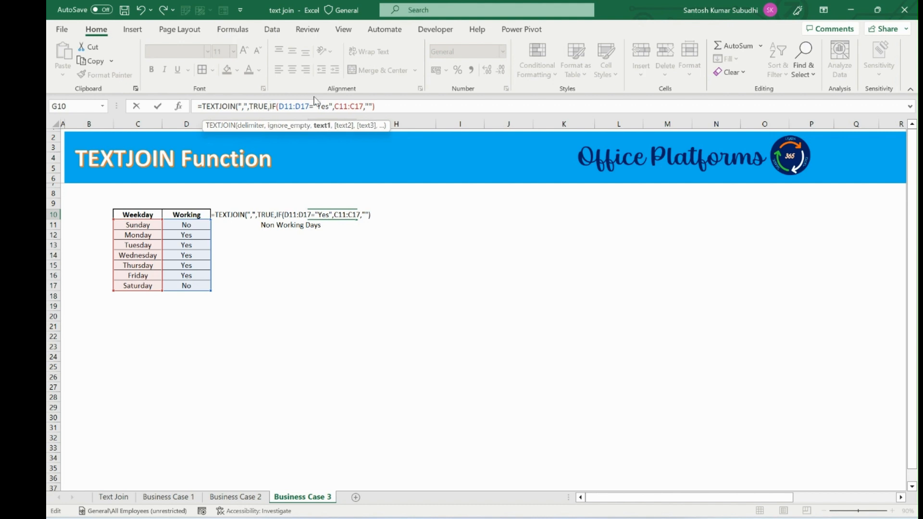
text())
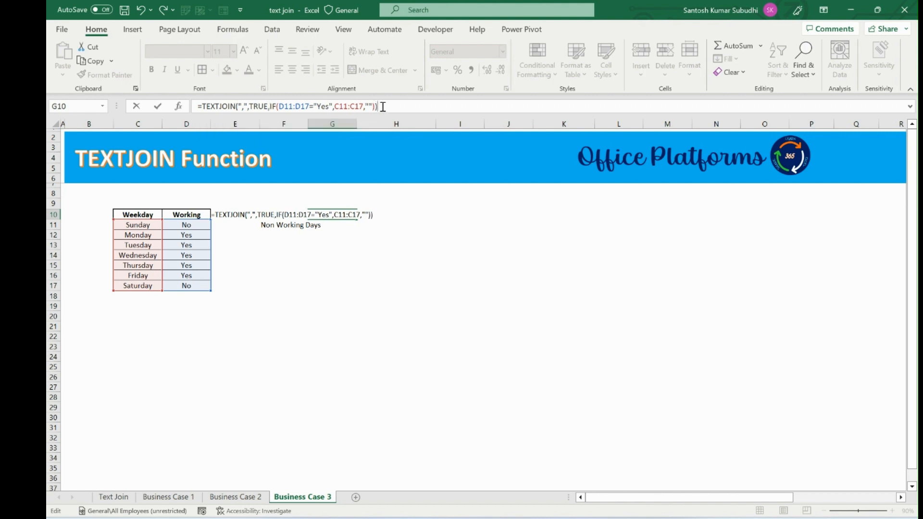
key(ctrl+Return)
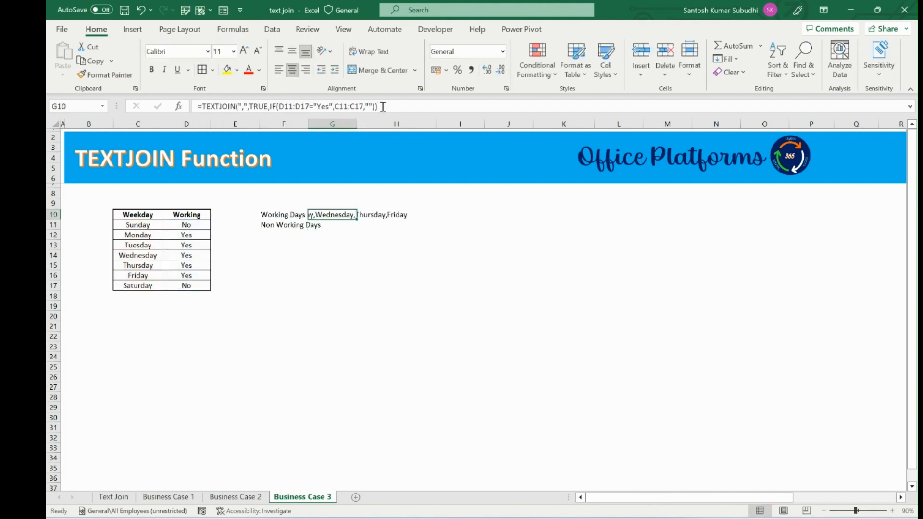
click(278, 70)
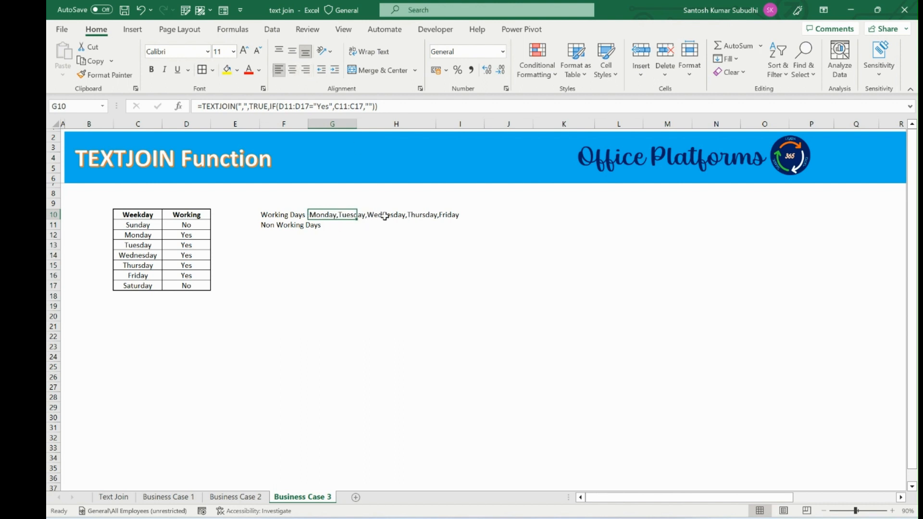
Step: Copy the formula into G11 for Non Working Days, change its condition to "No", enter and left-align it
drag(198, 106, 480, 104)
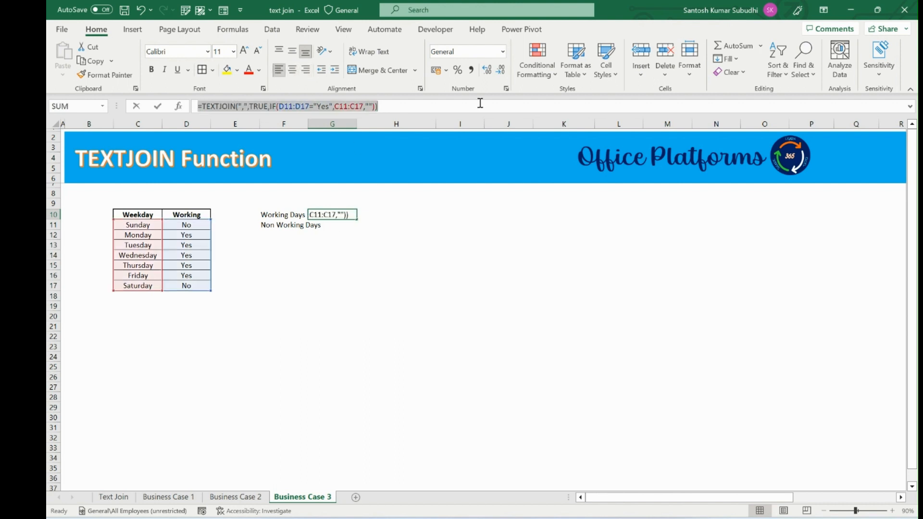
key(ctrl+c)
key(Tab)
click(331, 224)
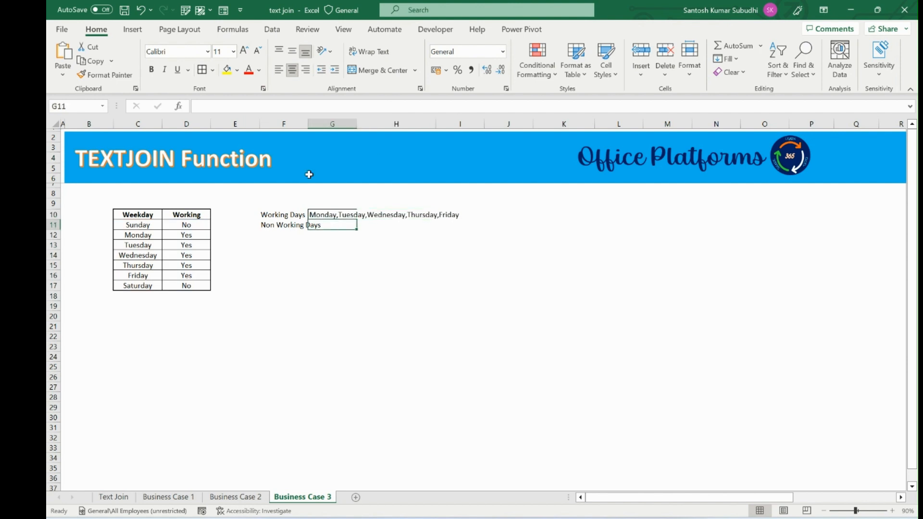
click(321, 107)
key(ctrl+v)
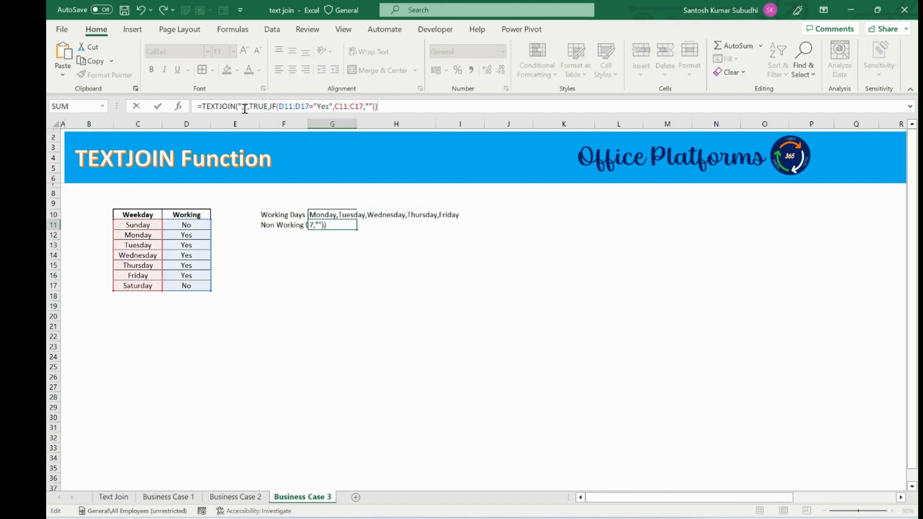
click(329, 106)
key(BackSpace)
key(BackSpace)
key(BackSpace)
text(No)
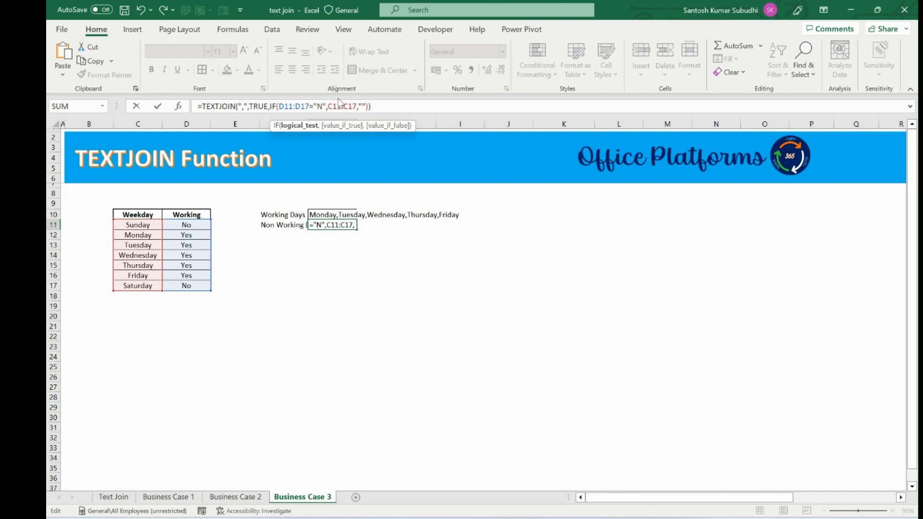
key(ctrl+Return)
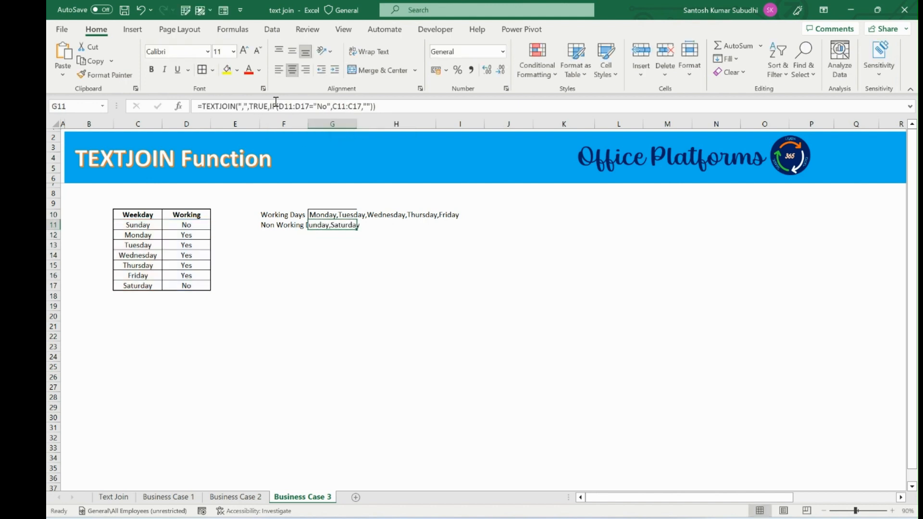
click(278, 71)
Step: Autofit the widths of columns G and F to fit the joined weekday lists and labels
click(361, 261)
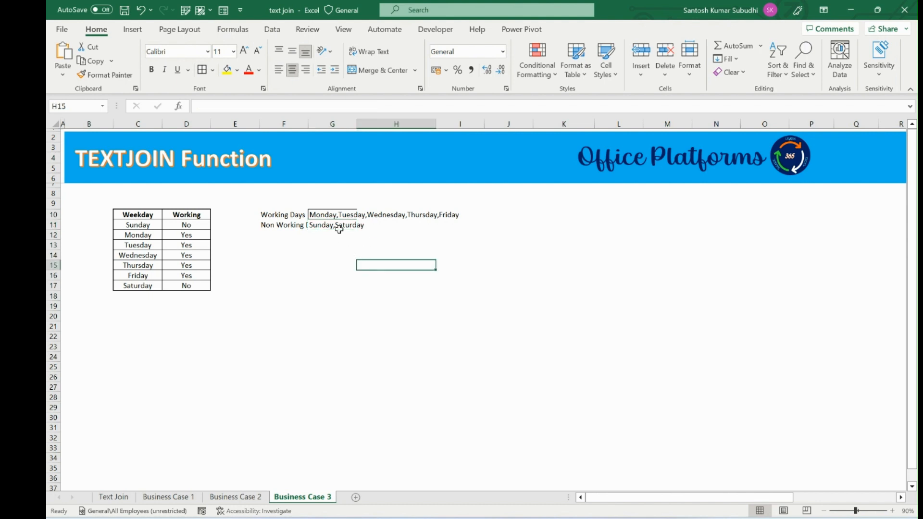
drag(337, 217, 344, 224)
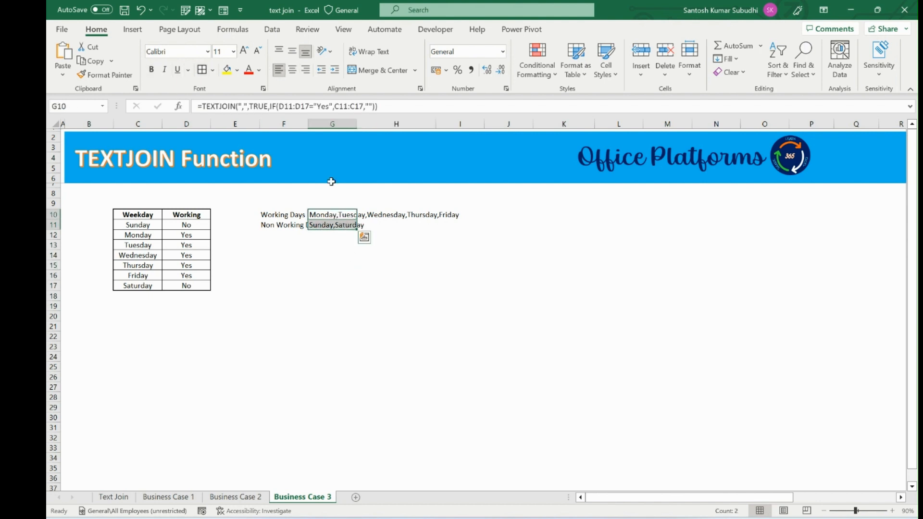
click(372, 224)
drag(357, 126, 358, 126)
double_click(358, 126)
click(404, 285)
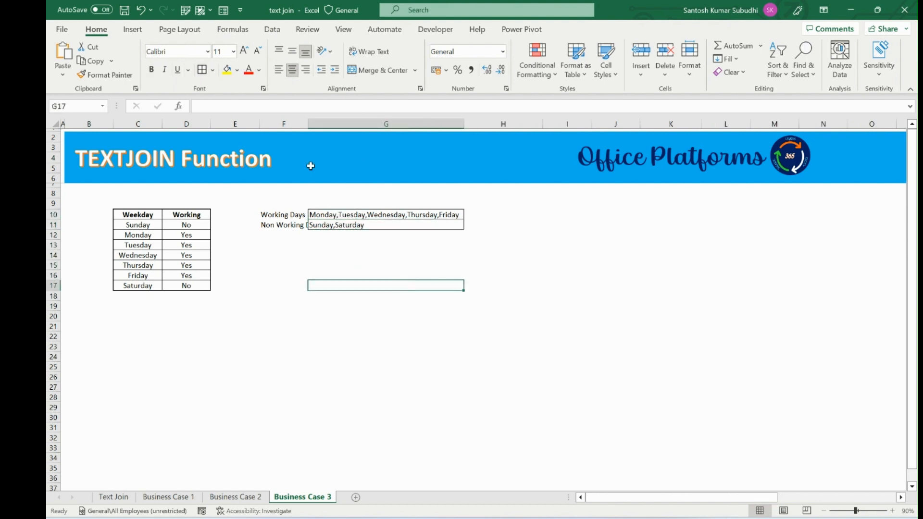
double_click(307, 126)
Step: Change Wednesday's Working value to No
click(184, 252)
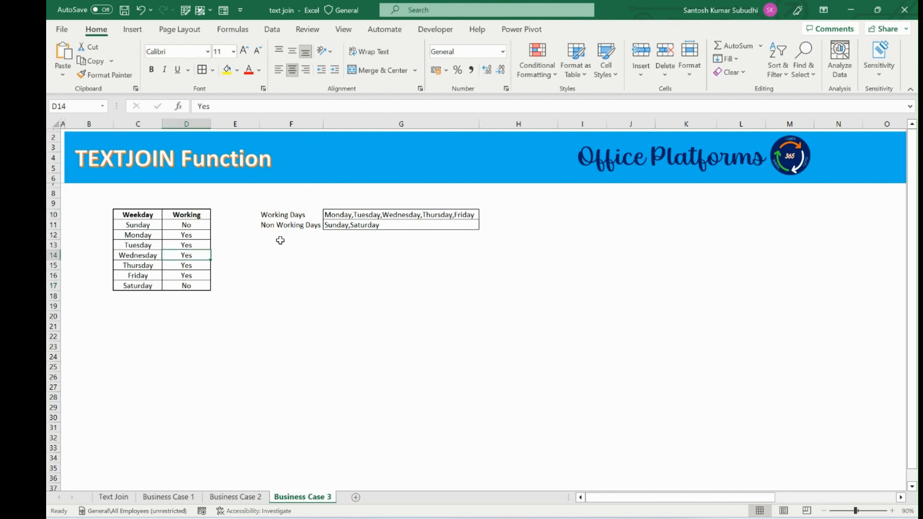
text(No)
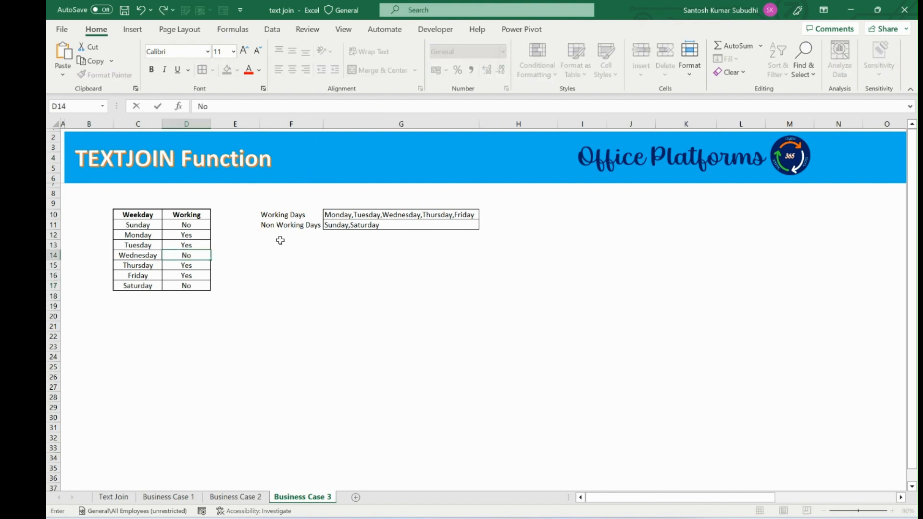
key(Return)
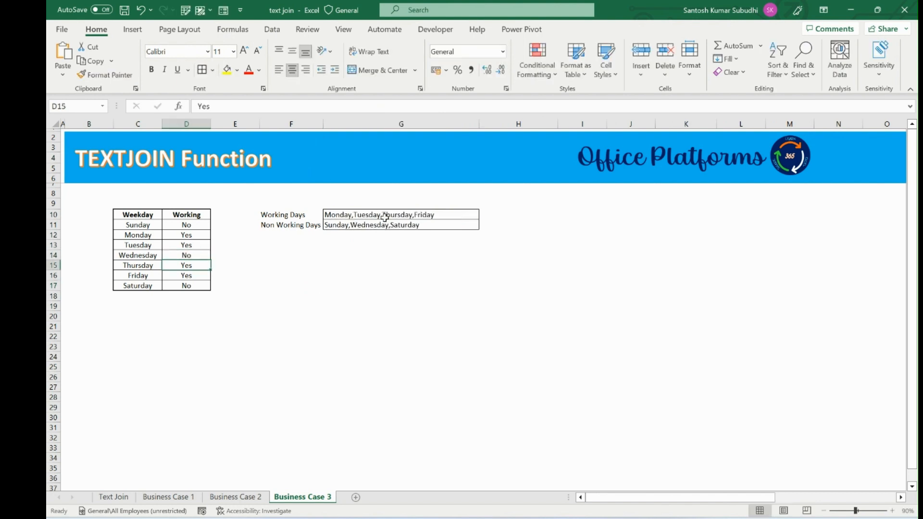
drag(383, 214, 383, 223)
click(366, 264)
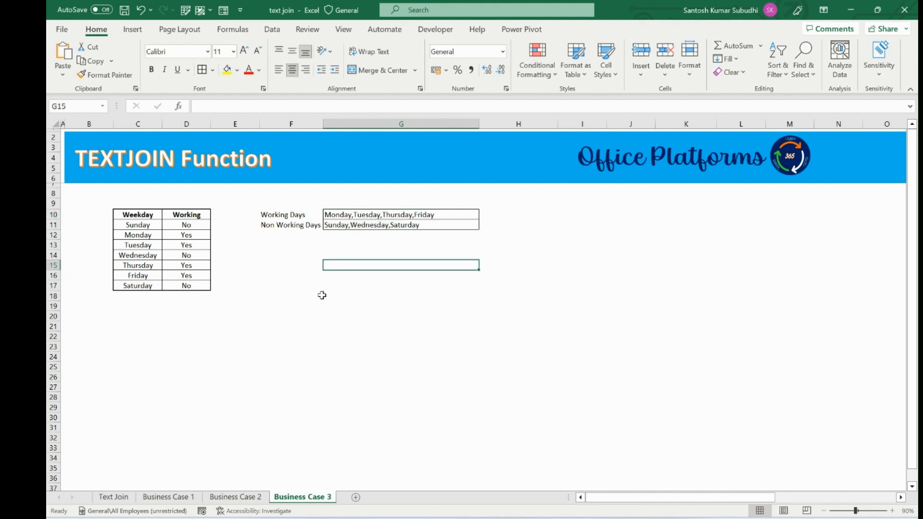